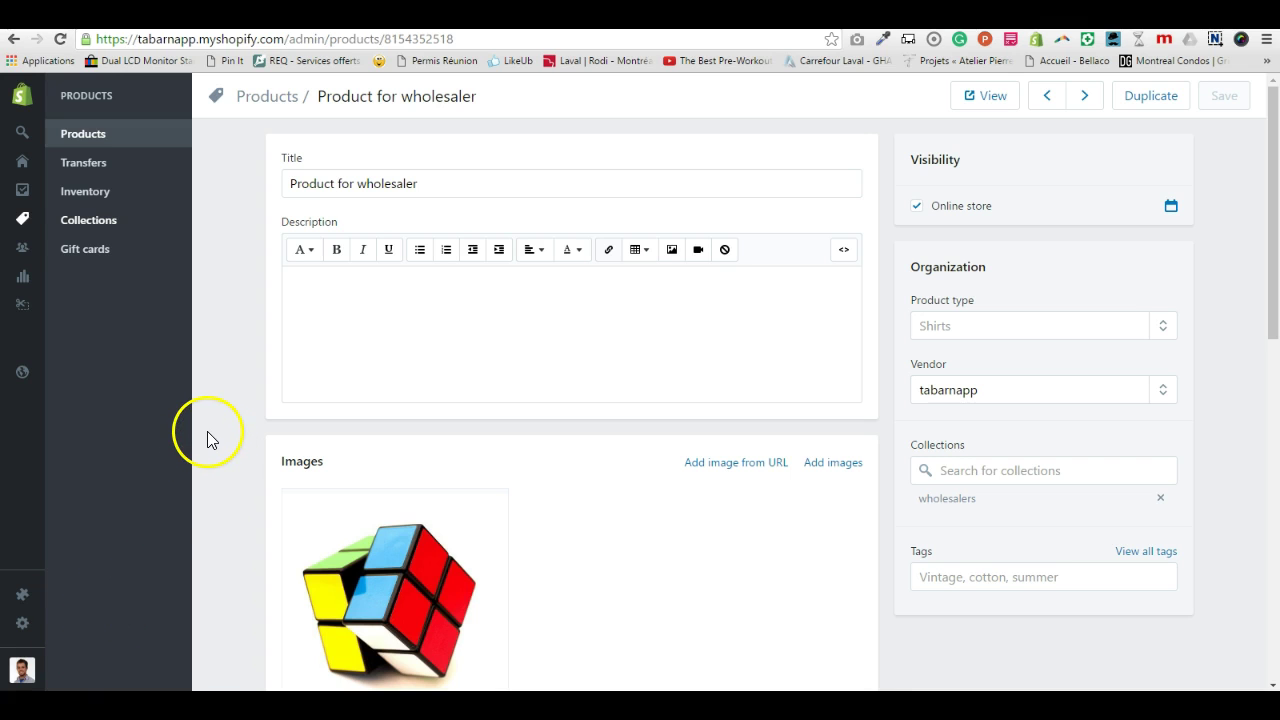
Review the store's collections list and the wholesale product's images, price and collection assignment.
{"action": "left_click", "coordinate": [108, 226]}
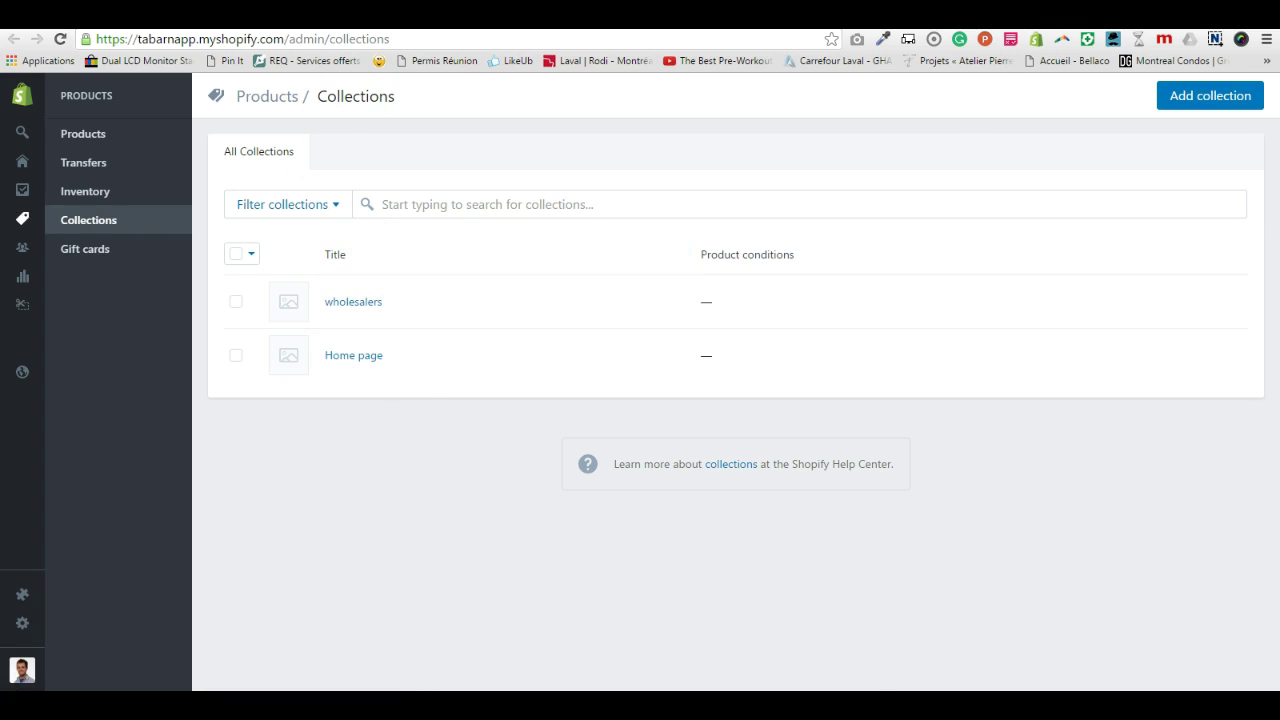
{"action": "key", "text": "alt+Left"}
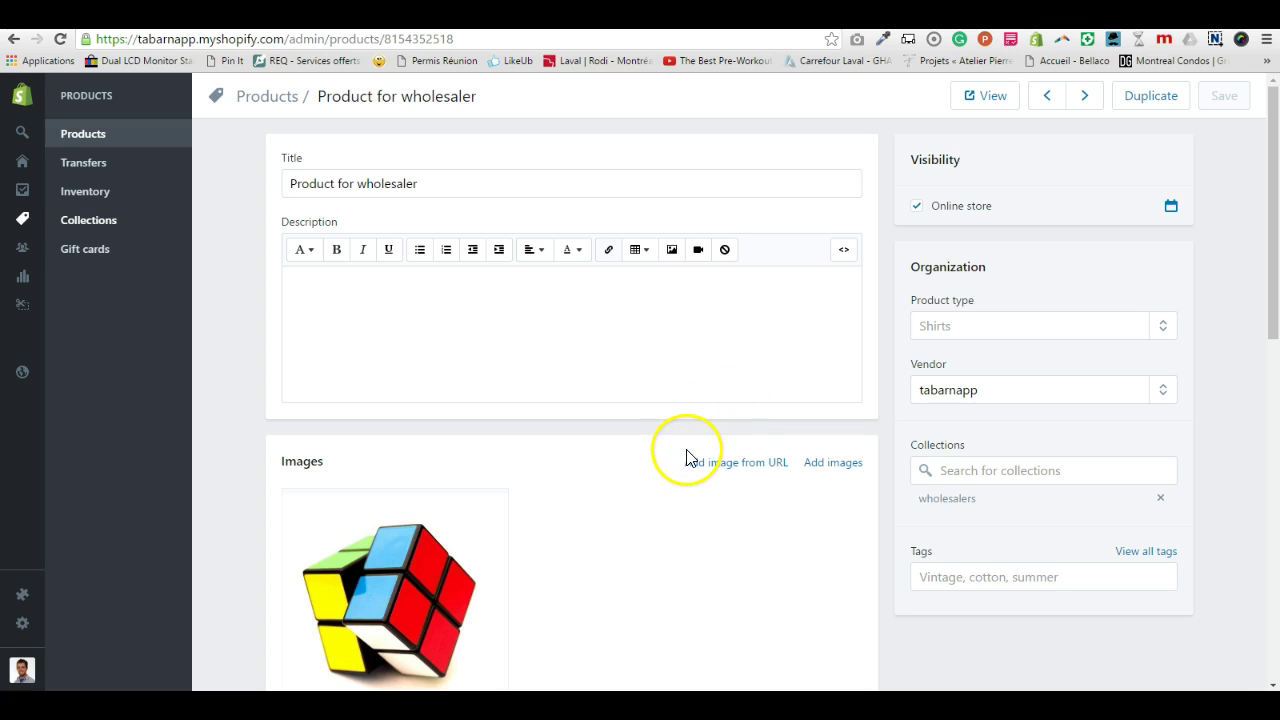
{"action": "scroll", "coordinate": [663, 469], "scroll_direction": "down", "scroll_amount": 2}
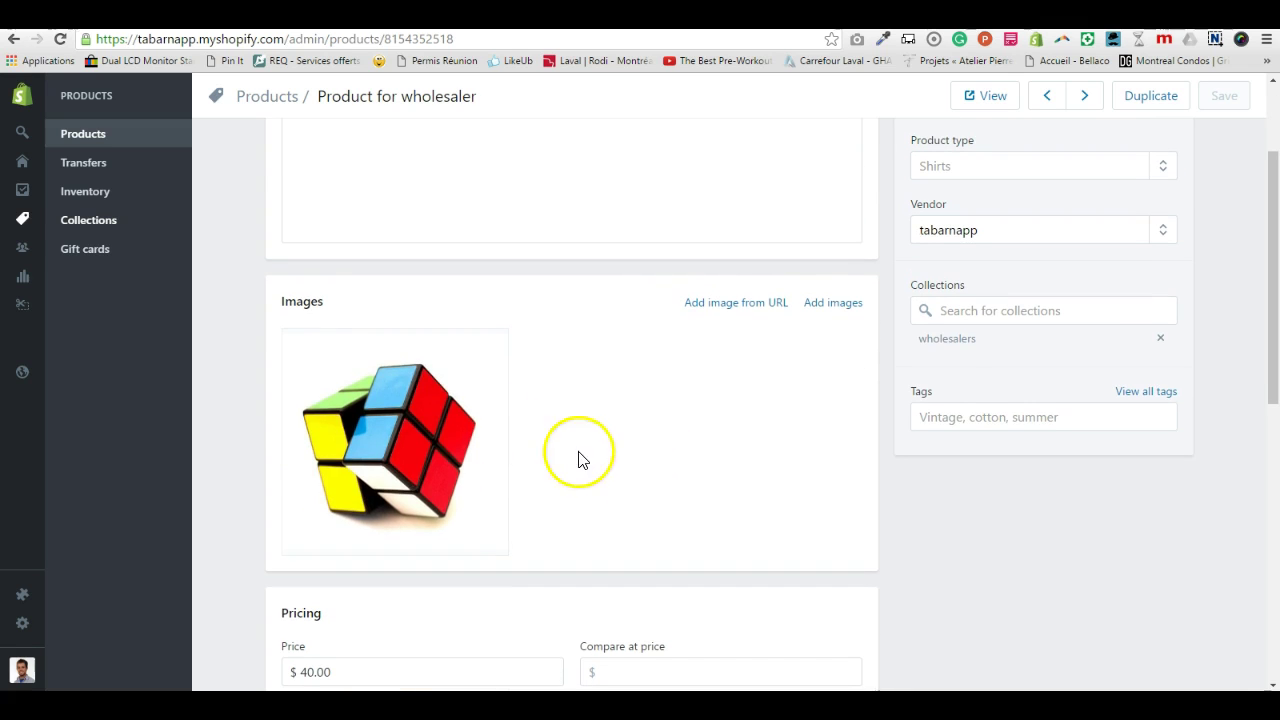
{"action": "mouse_move", "coordinate": [493, 408]}
{"action": "scroll", "coordinate": [658, 410], "scroll_direction": "up", "scroll_amount": 2}
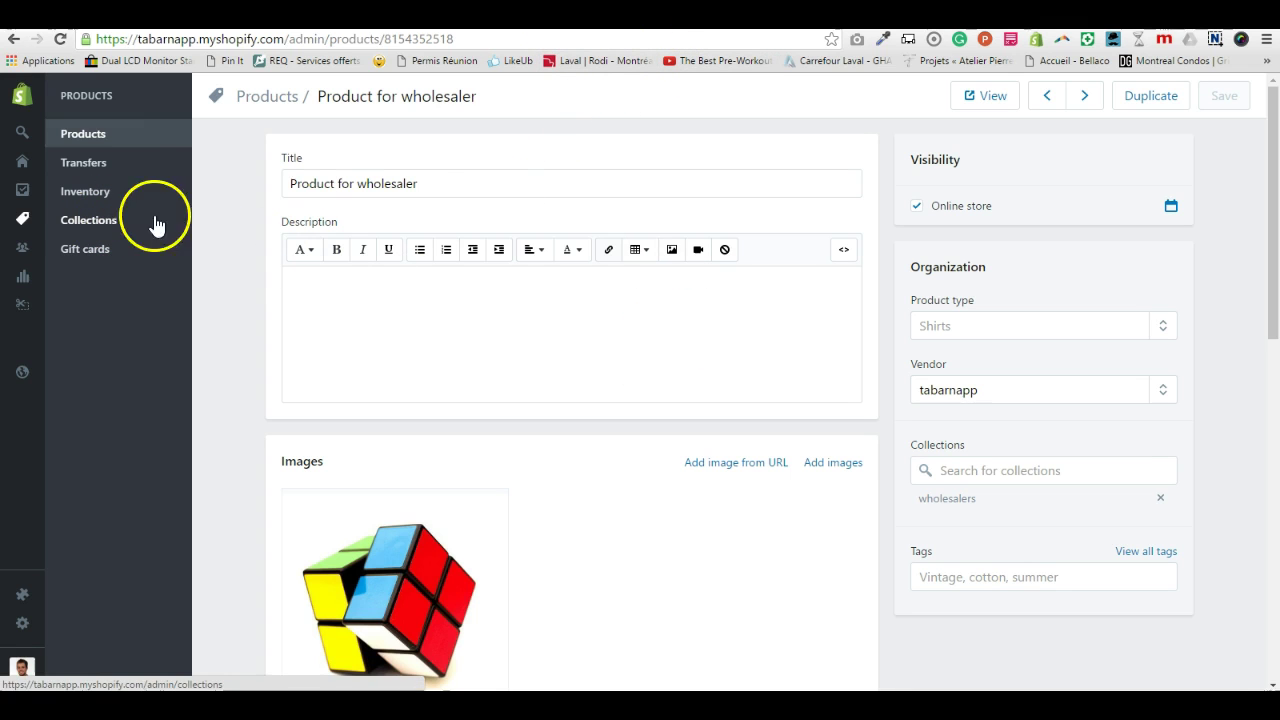
{"action": "scroll", "coordinate": [335, 192], "scroll_direction": "down", "scroll_amount": 2}
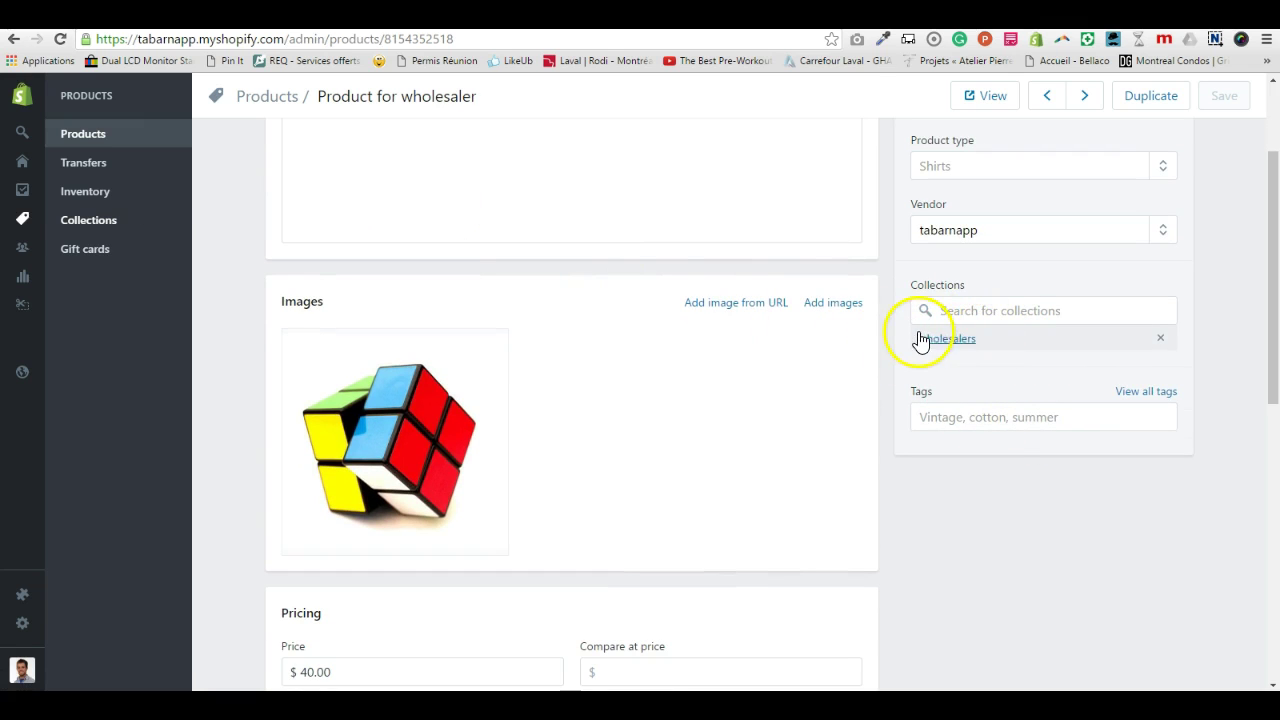
{"action": "left_click", "coordinate": [88, 220]}
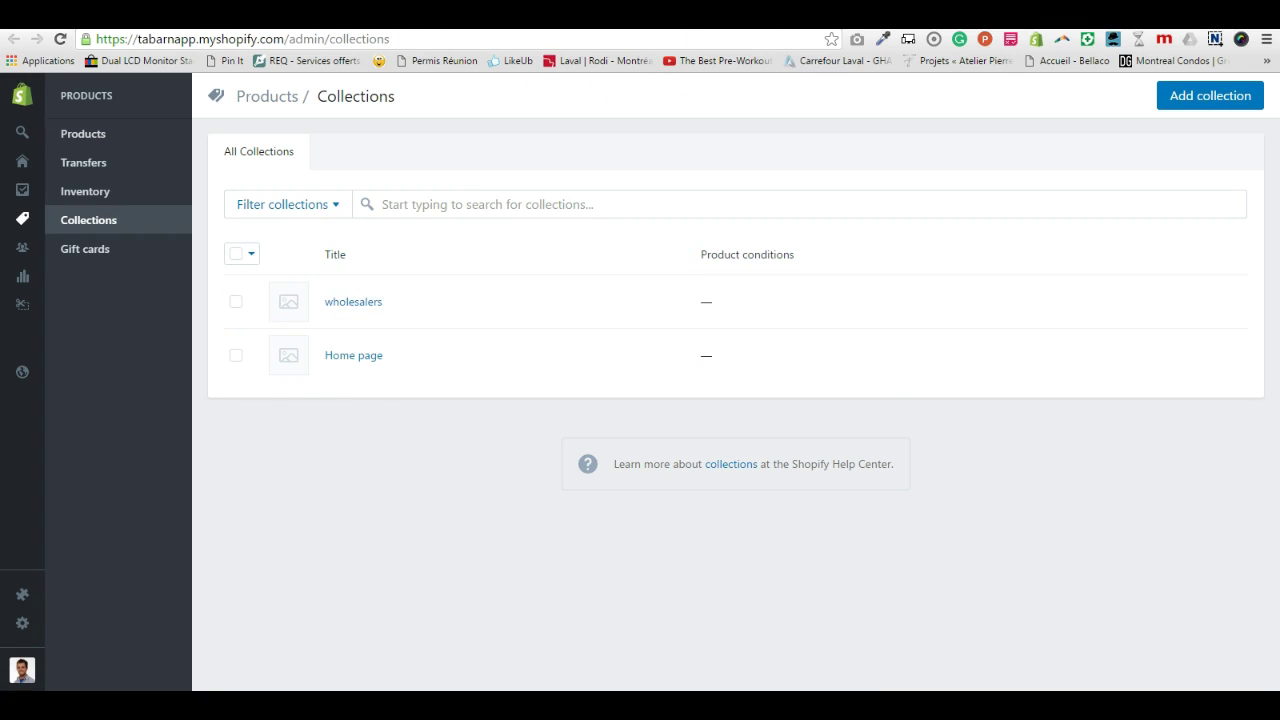
{"action": "key", "text": "alt+Left"}
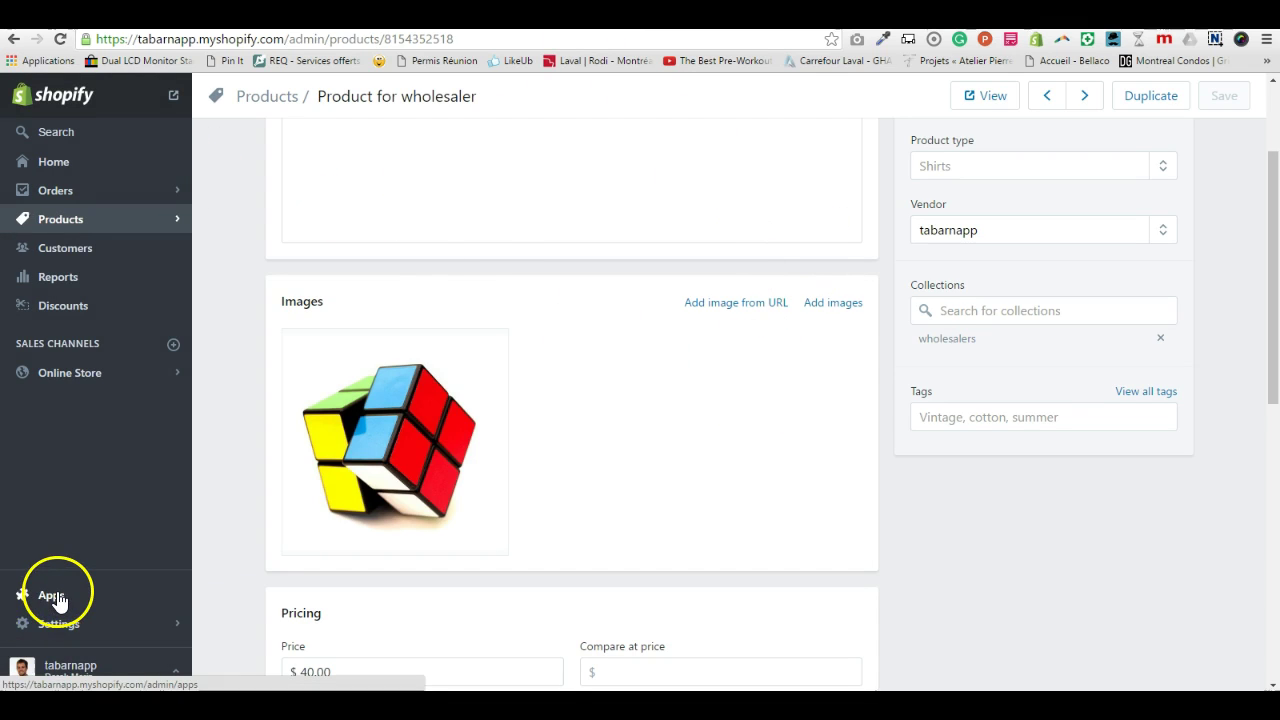
Open the Automatic Discount app's settings, then open the store's Discounts list in a separate tab.
{"action": "left_click", "coordinate": [56, 592]}
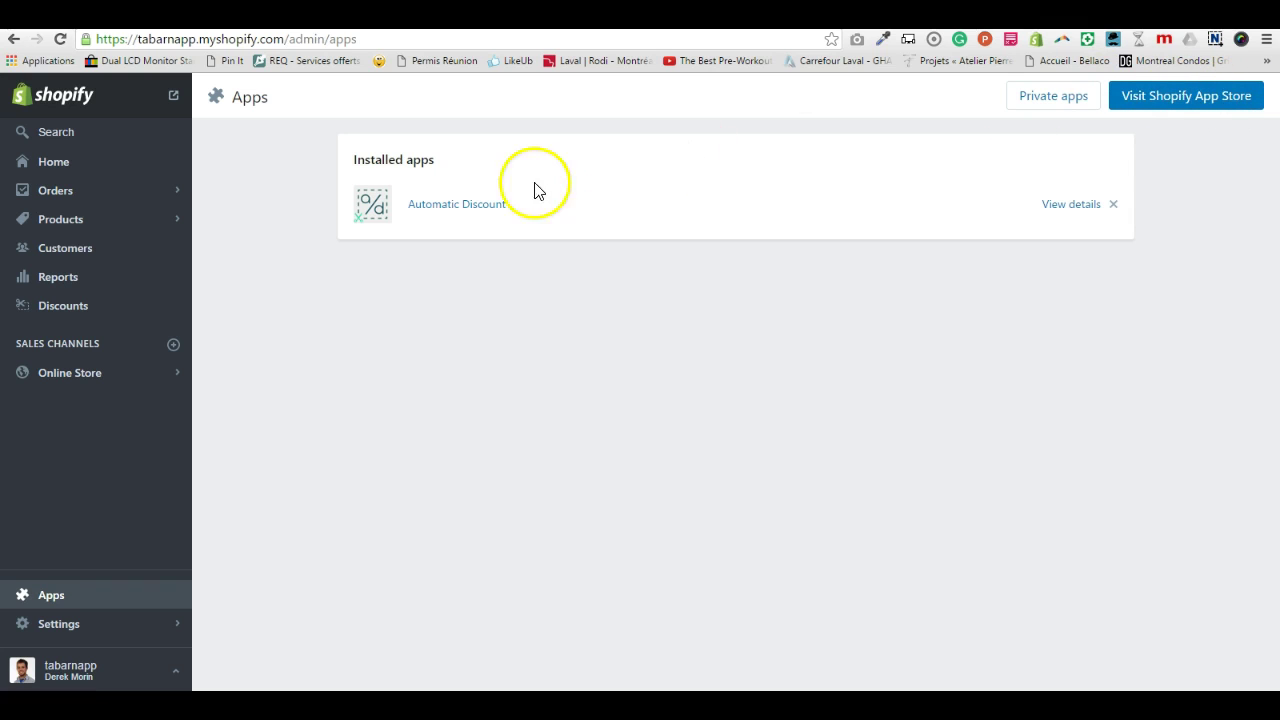
{"action": "left_click", "coordinate": [477, 205]}
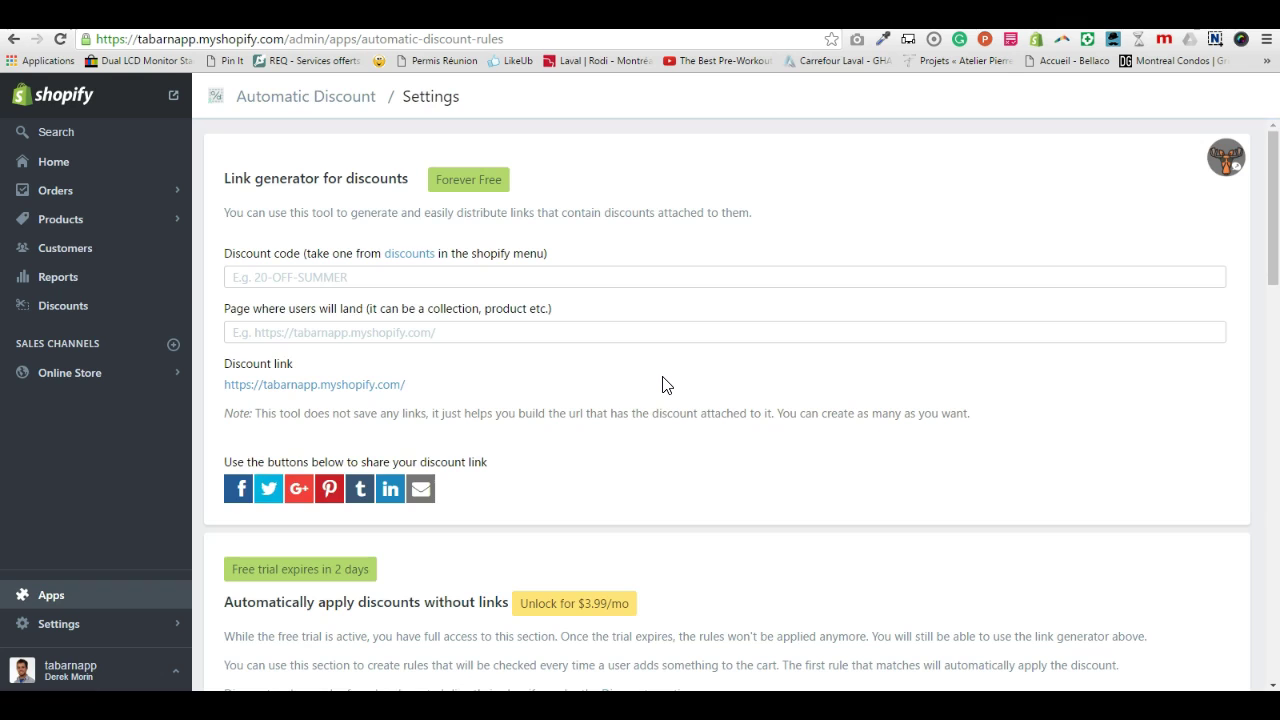
{"action": "left_click", "coordinate": [62, 306]}
{"action": "right_click", "coordinate": [62, 306]}
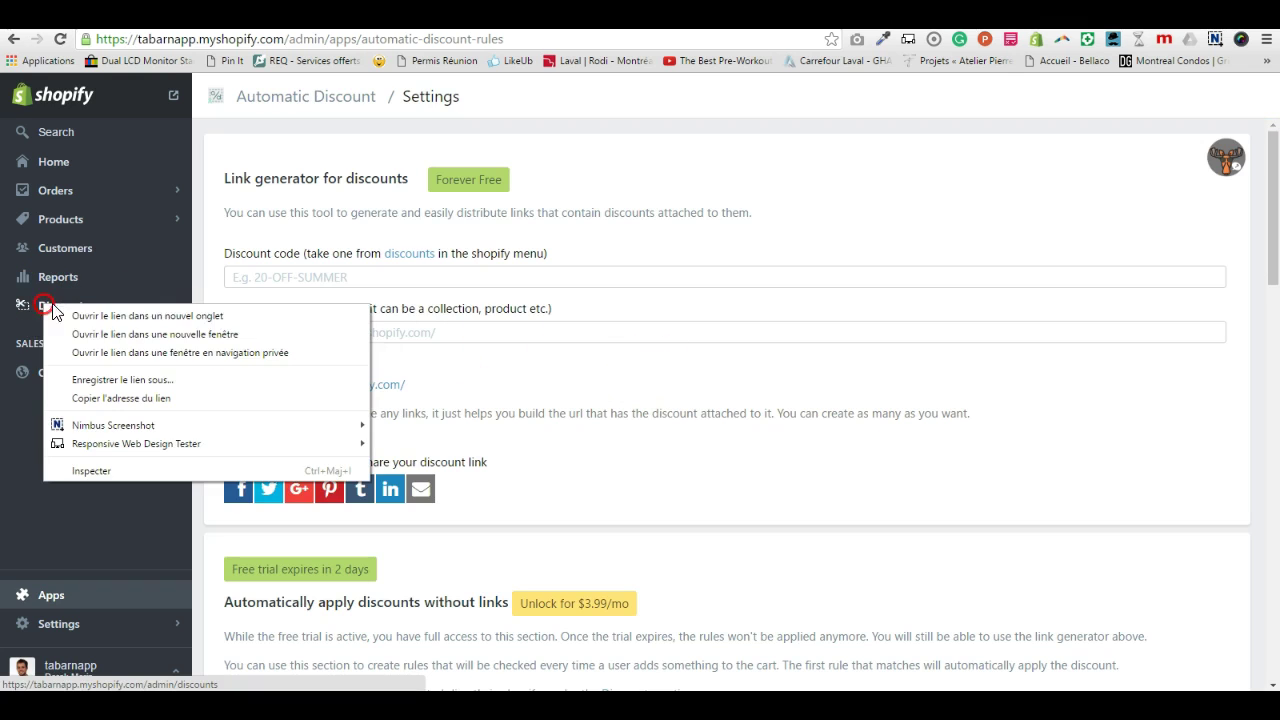
{"action": "left_click", "coordinate": [116, 312]}
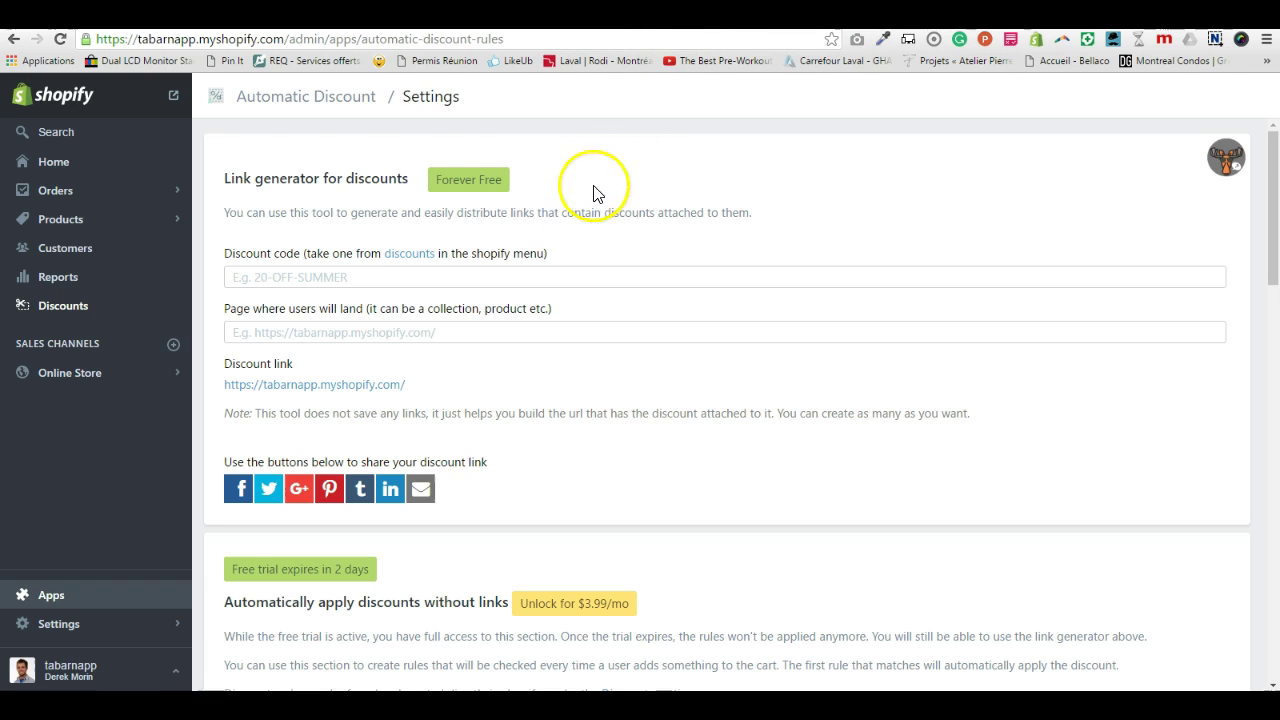
{"action": "scroll", "coordinate": [320, 271], "scroll_direction": "down", "scroll_amount": 4}
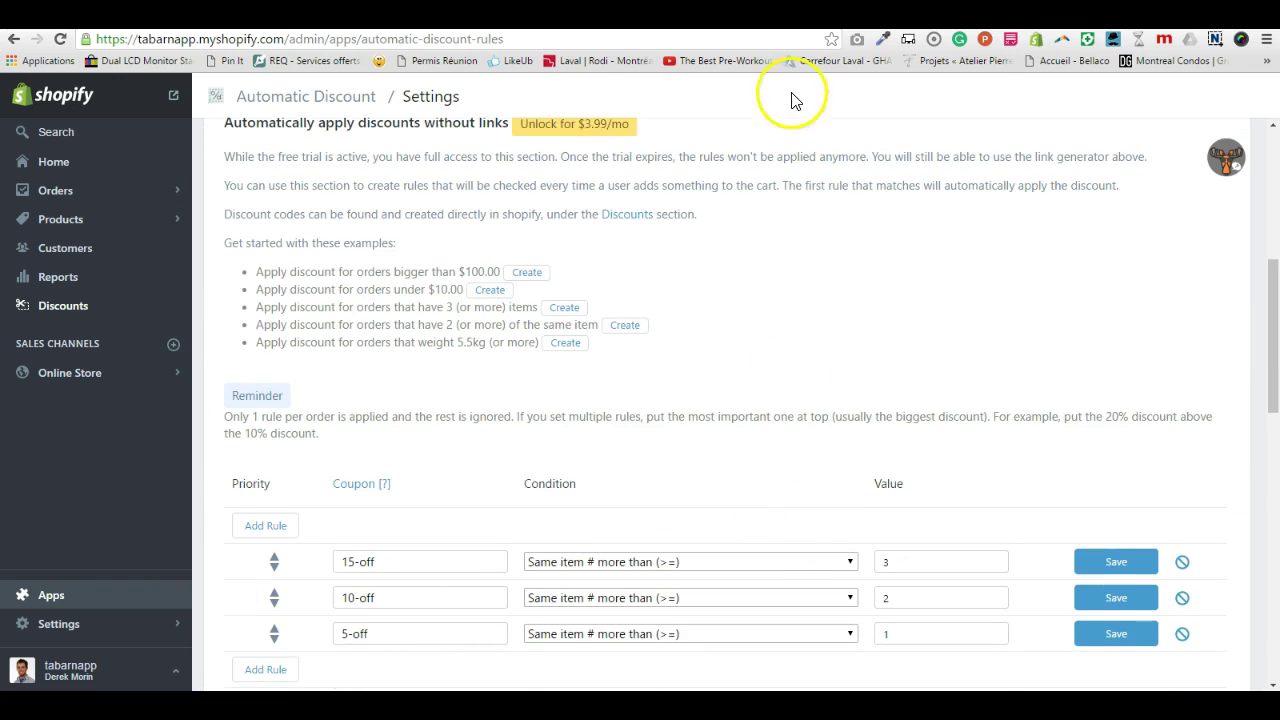
{"action": "left_click", "coordinate": [627, 294]}
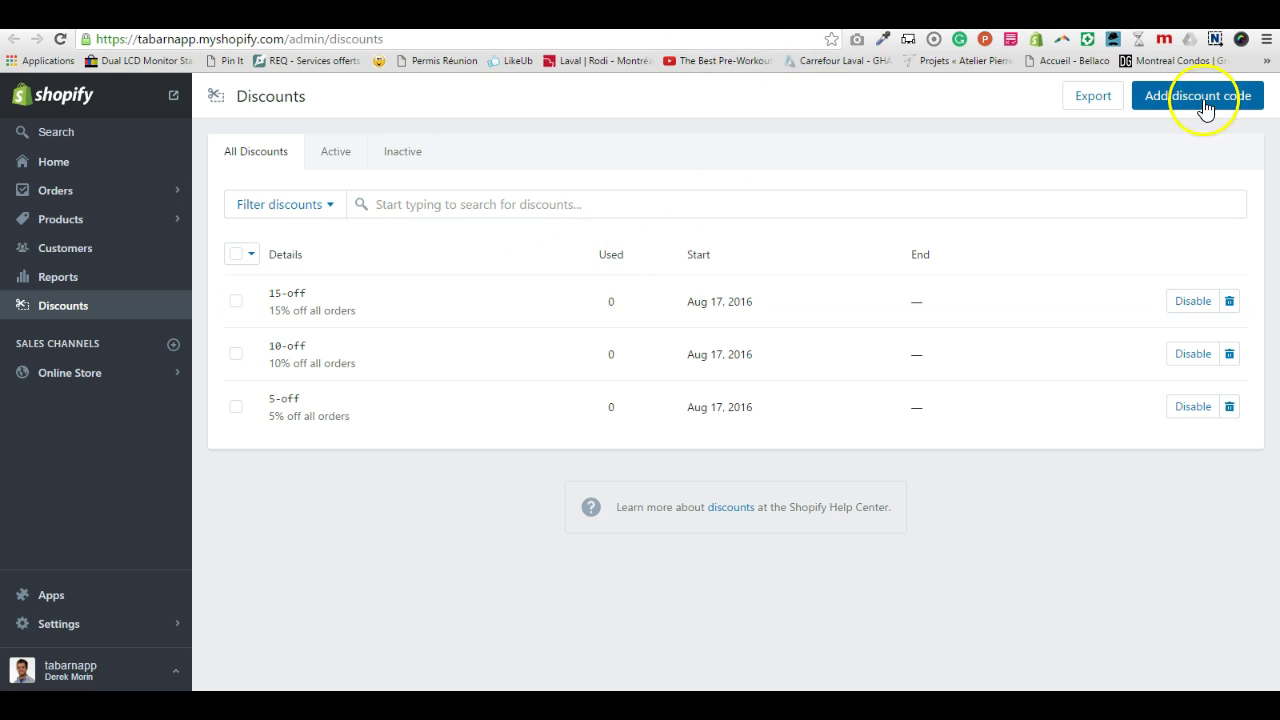
Start a new discount code named wholesalers with a percentage discount of 20%.
{"action": "left_click", "coordinate": [1203, 94]}
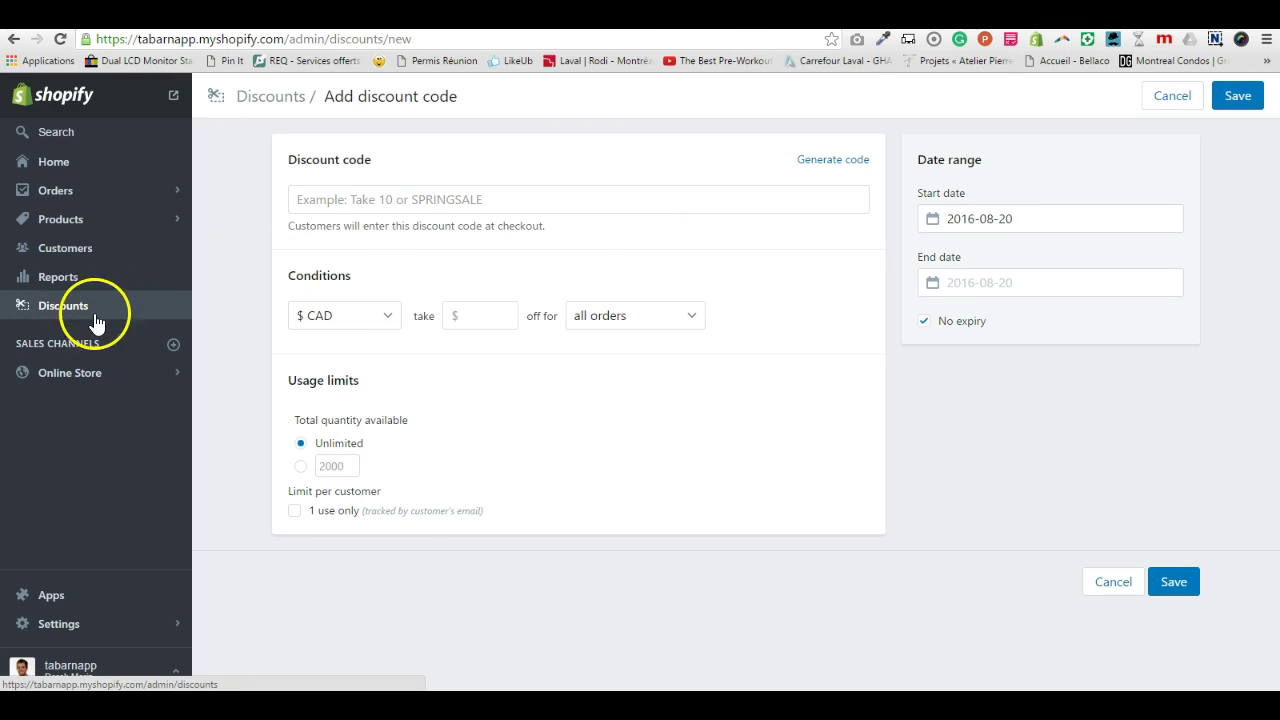
{"action": "left_click", "coordinate": [356, 201]}
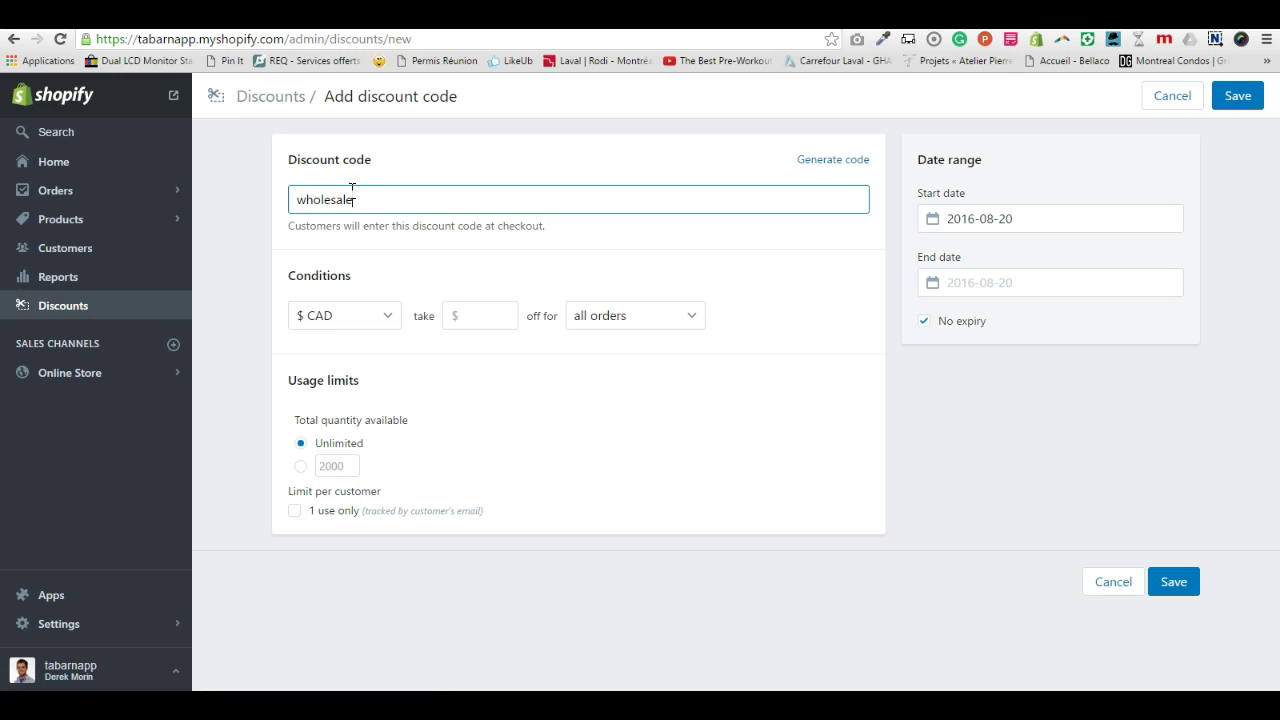
{"action": "left_click", "coordinate": [375, 316]}
{"action": "left_click", "coordinate": [386, 355]}
{"action": "left_click", "coordinate": [465, 319]}
{"action": "type", "text": "2"}
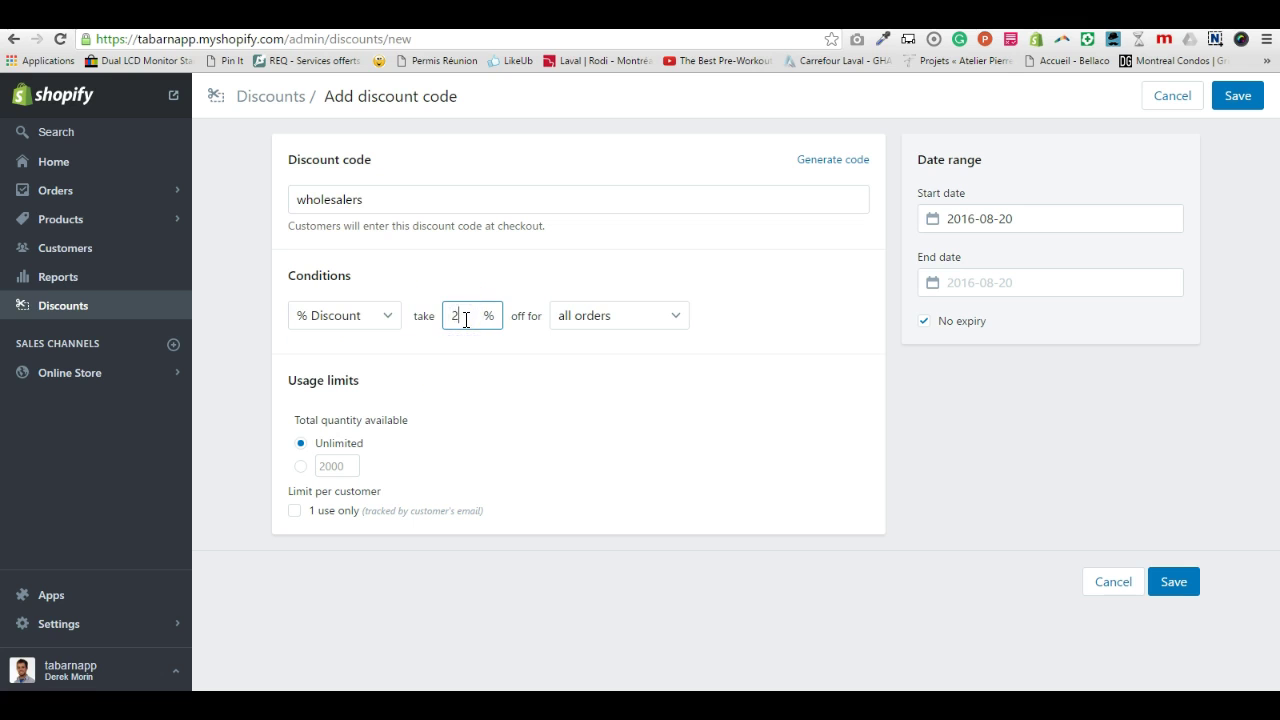
{"action": "type", "text": "0"}
Restrict the new discount to the wholesalers collection and save it.
{"action": "left_click", "coordinate": [606, 313]}
{"action": "left_click", "coordinate": [606, 313]}
{"action": "left_click", "coordinate": [607, 315]}
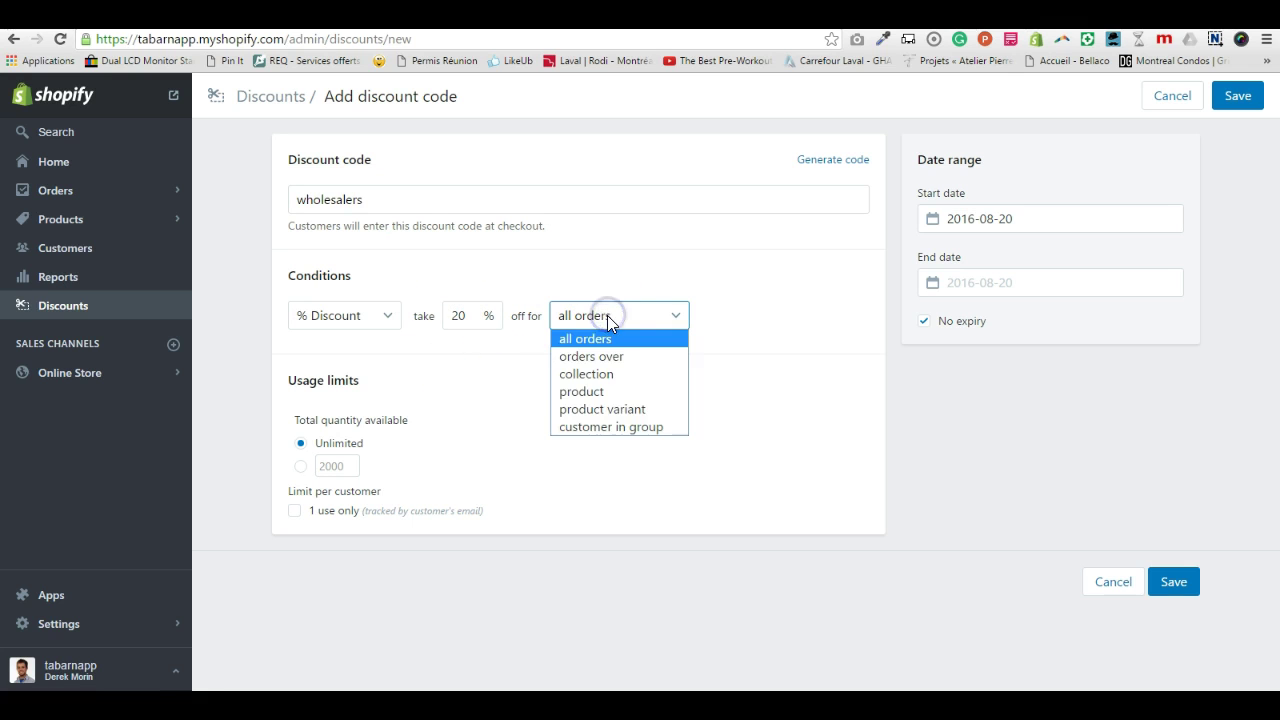
{"action": "left_click", "coordinate": [586, 373]}
{"action": "left_click", "coordinate": [755, 315]}
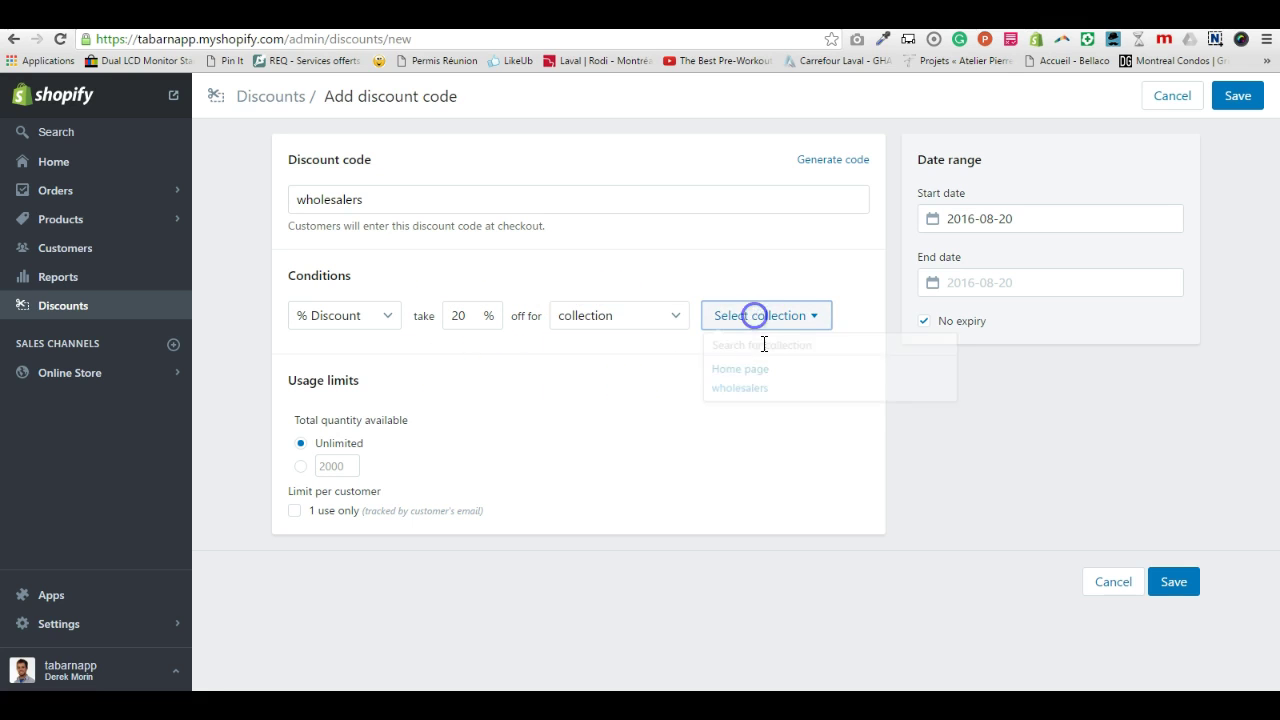
{"action": "left_click", "coordinate": [766, 388]}
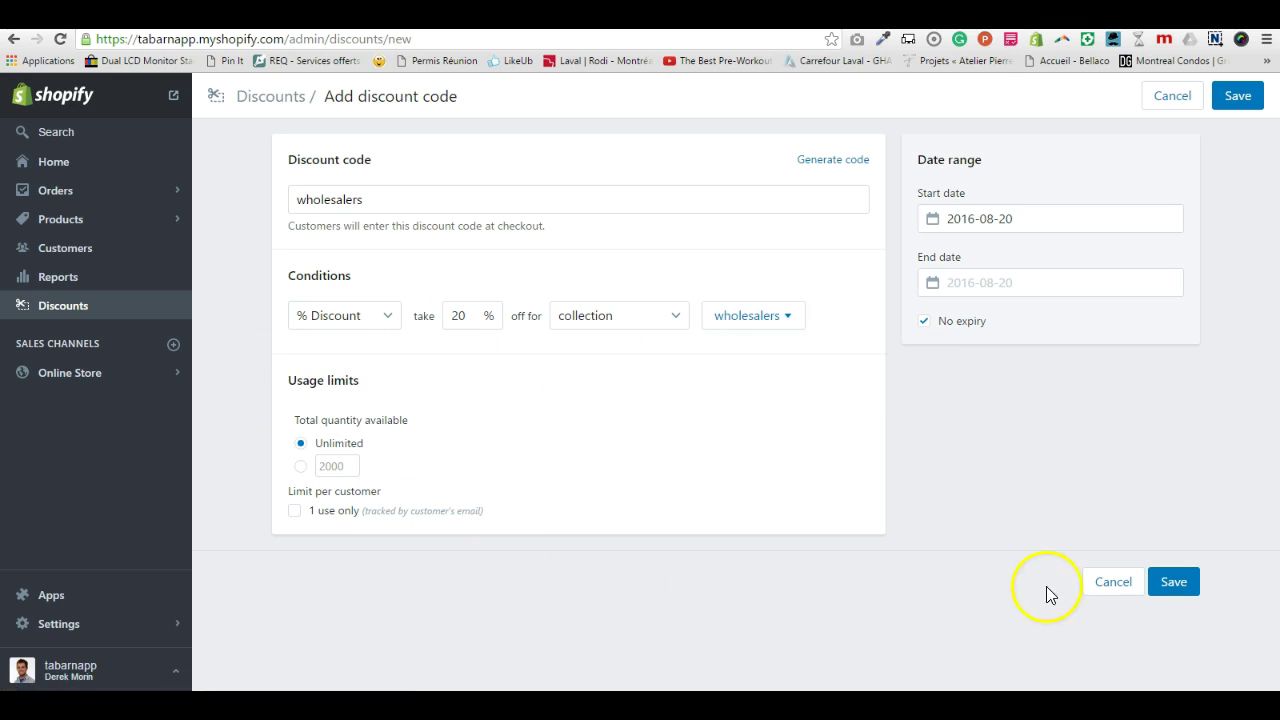
{"action": "left_click", "coordinate": [1172, 582]}
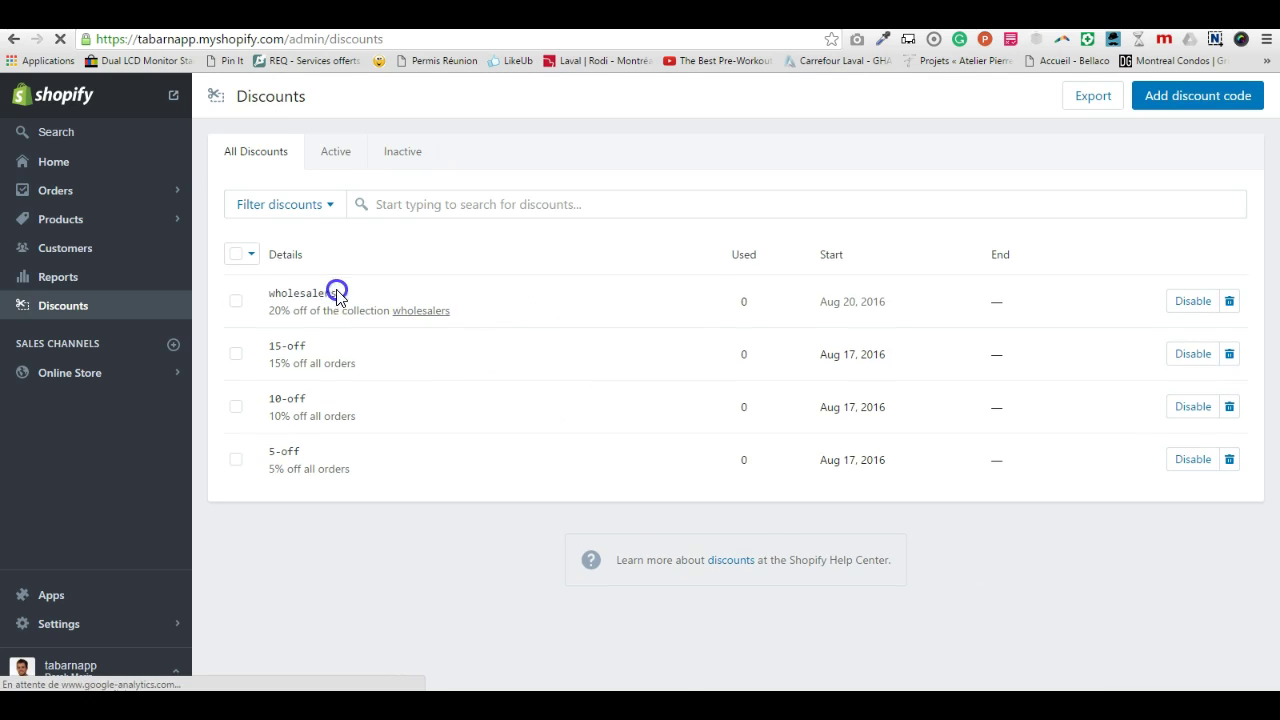
Copy the wholesalers discount code into the Automatic Discount link generator and activate its landing page field.
{"action": "left_click_drag", "start_coordinate": [338, 292], "coordinate": [266, 293]}
{"action": "key", "text": "ctrl+c"}
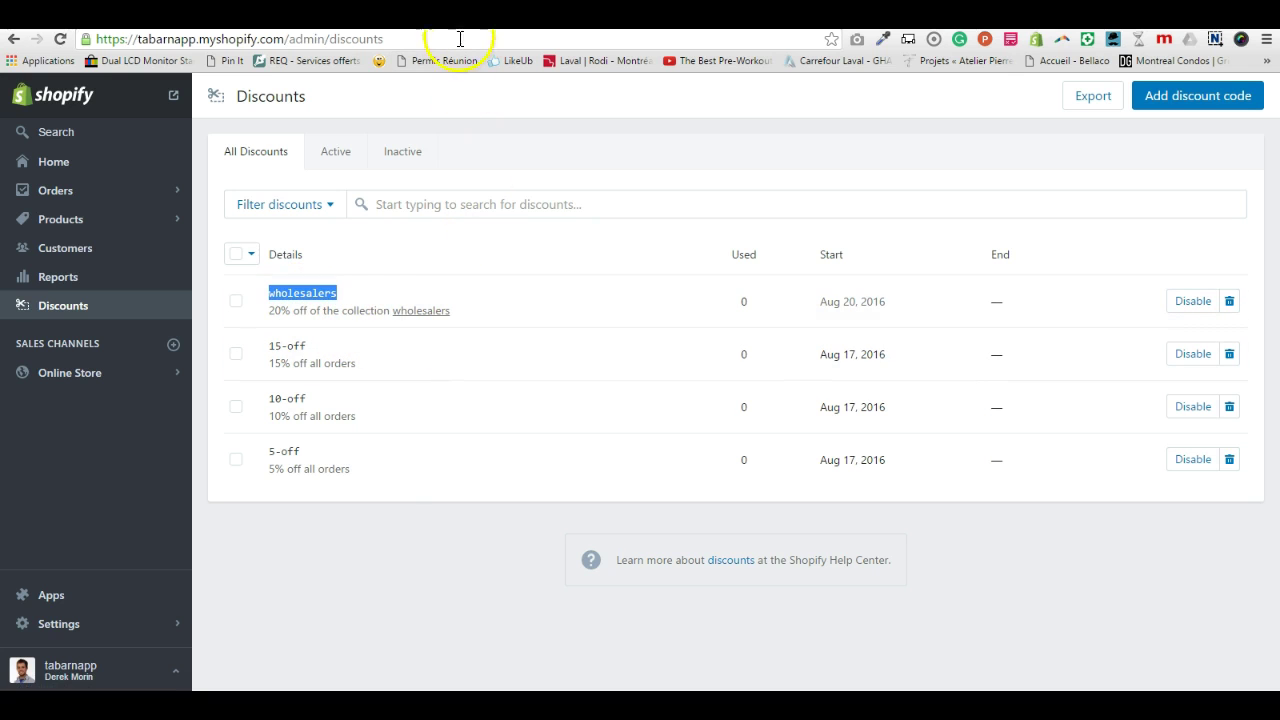
{"action": "key", "text": "alt+Left"}
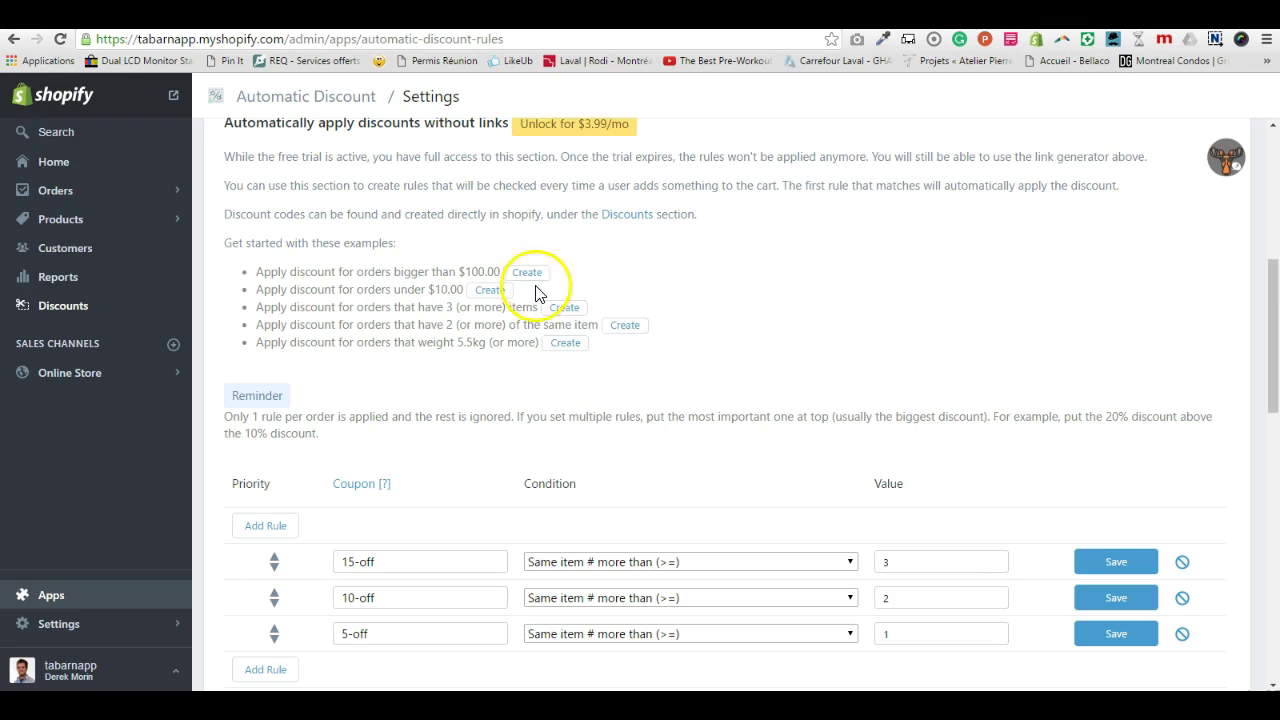
{"action": "scroll", "coordinate": [597, 313], "scroll_direction": "up", "scroll_amount": 3}
{"action": "scroll", "coordinate": [597, 313], "scroll_direction": "up", "scroll_amount": 2}
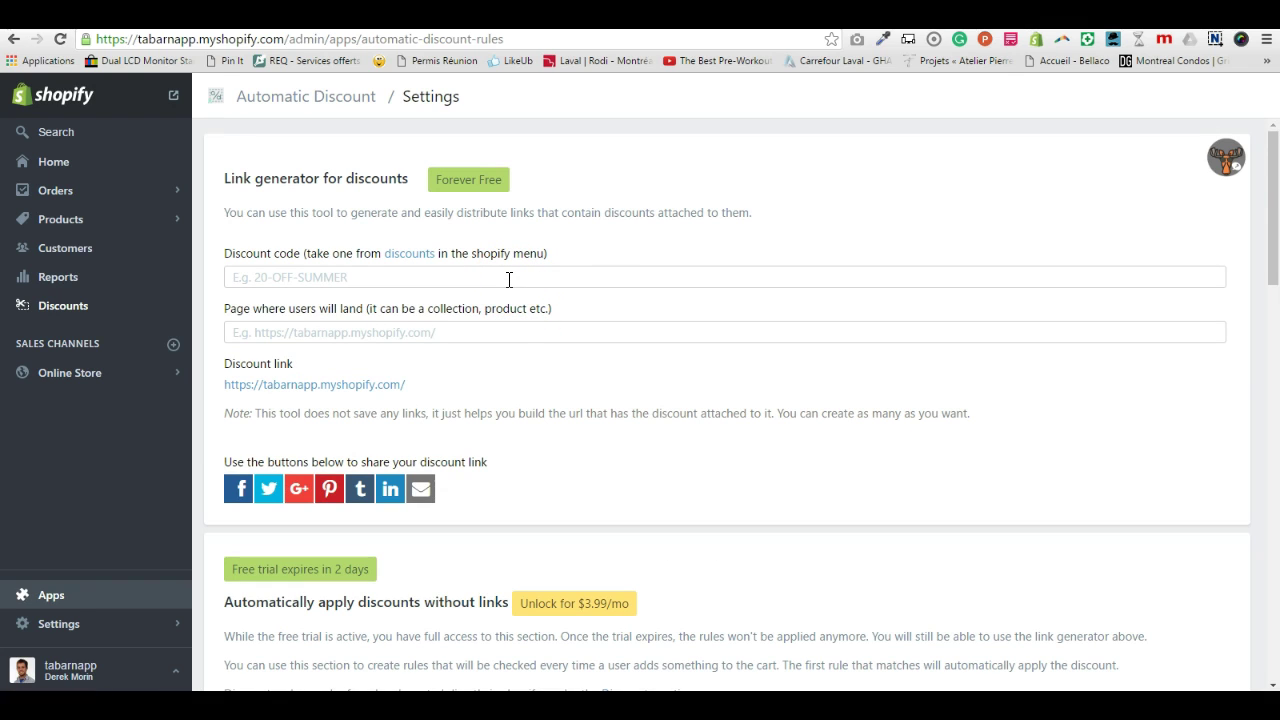
{"action": "left_click", "coordinate": [509, 278]}
{"action": "key", "text": "ctrl+v"}
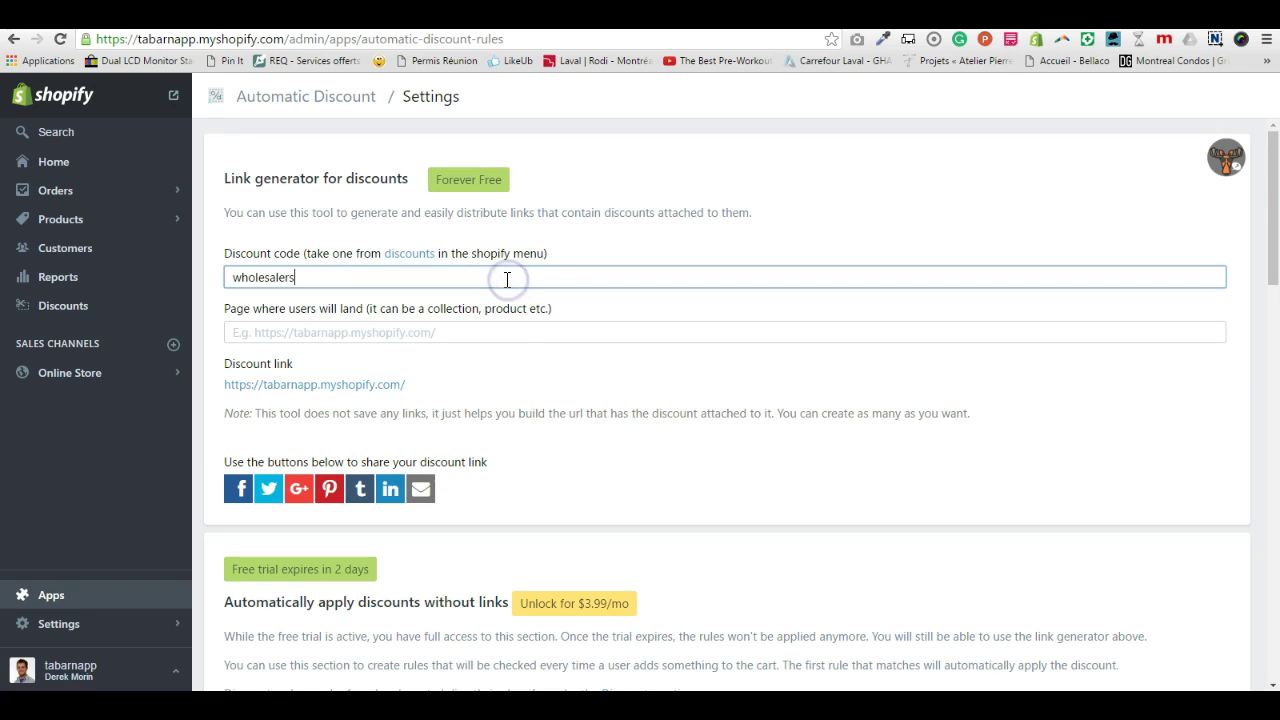
{"action": "left_click", "coordinate": [557, 332]}
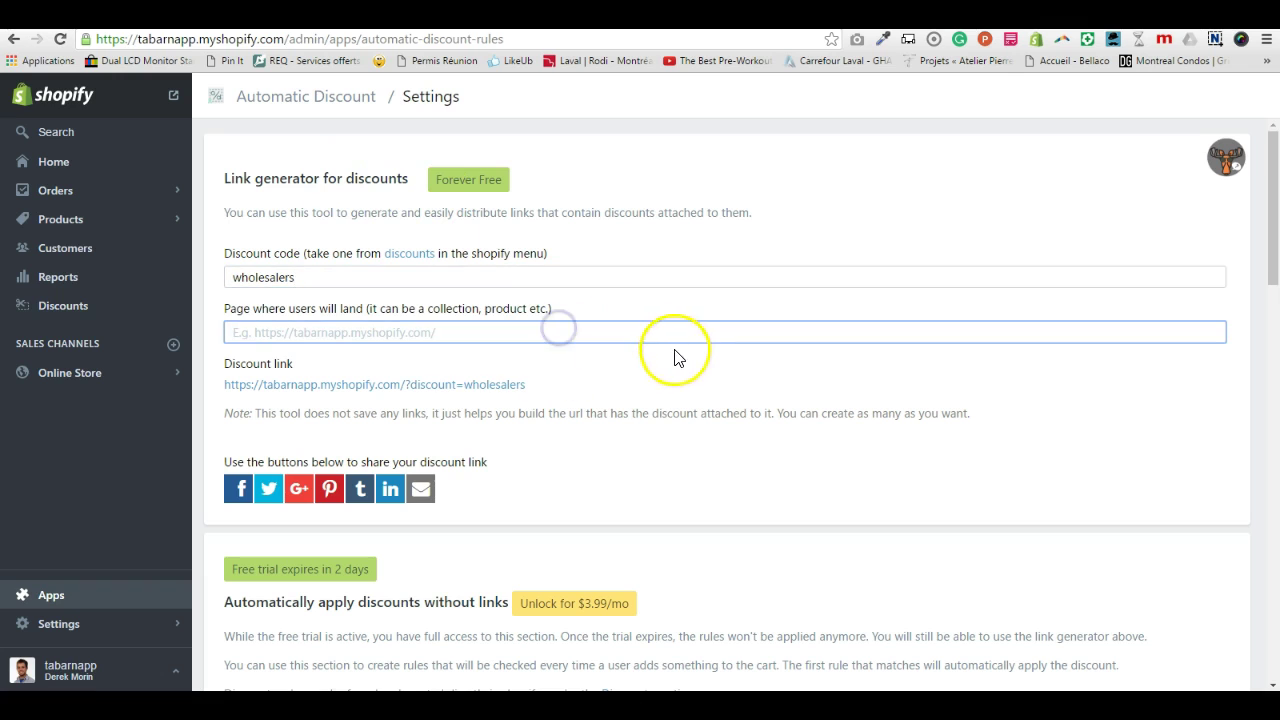
{"action": "left_click_drag", "start_coordinate": [591, 400], "coordinate": [458, 408]}
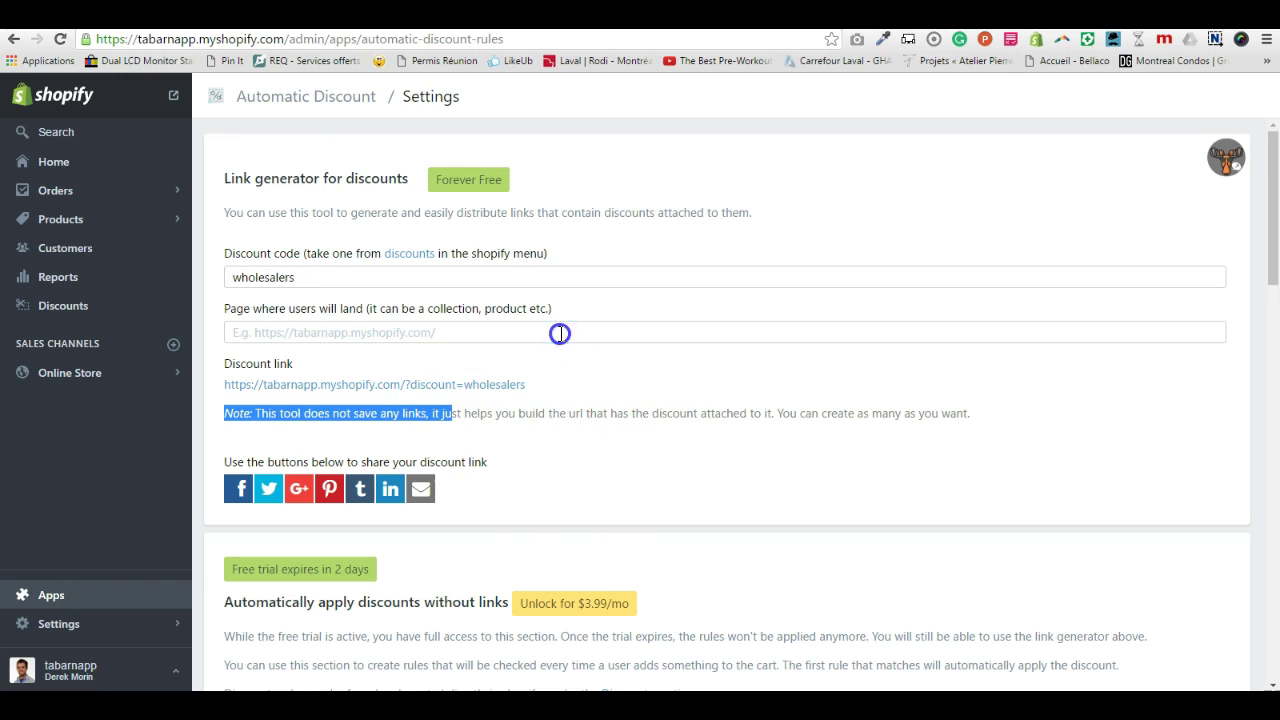
{"action": "left_click", "coordinate": [560, 333]}
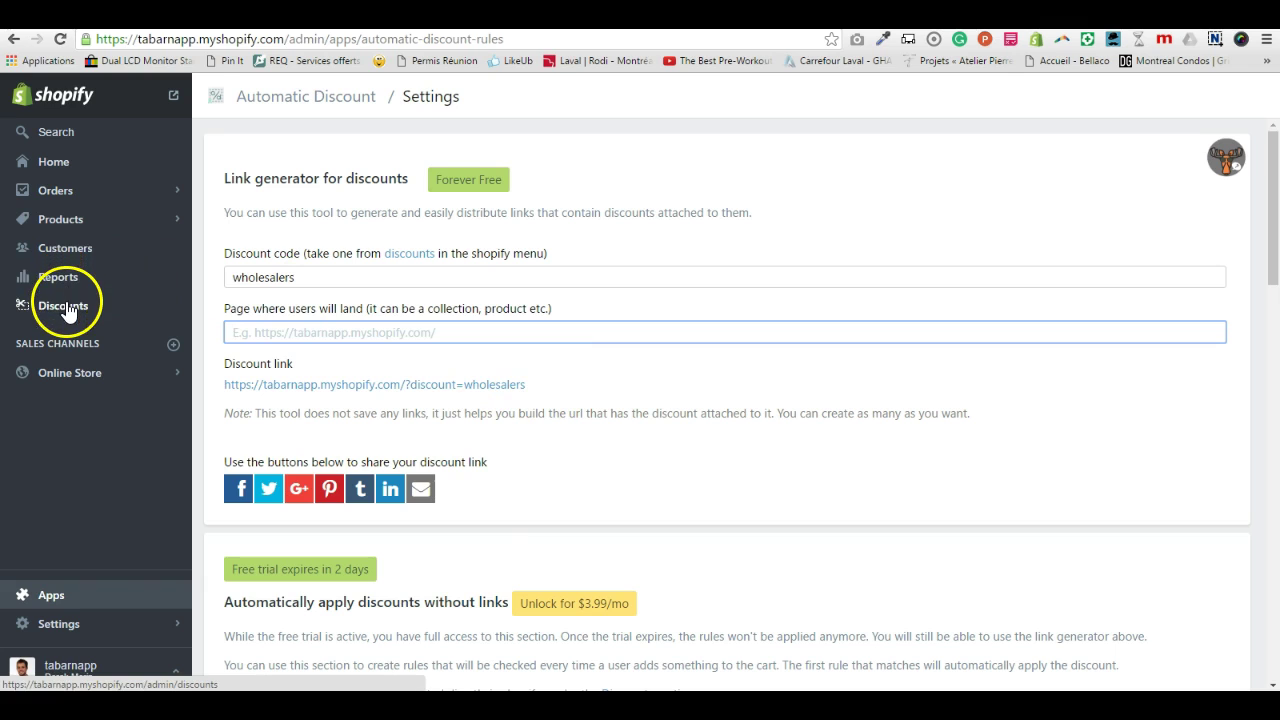
Open the wholesalers collection from the store's list of product collections.
{"action": "left_click", "coordinate": [146, 383]}
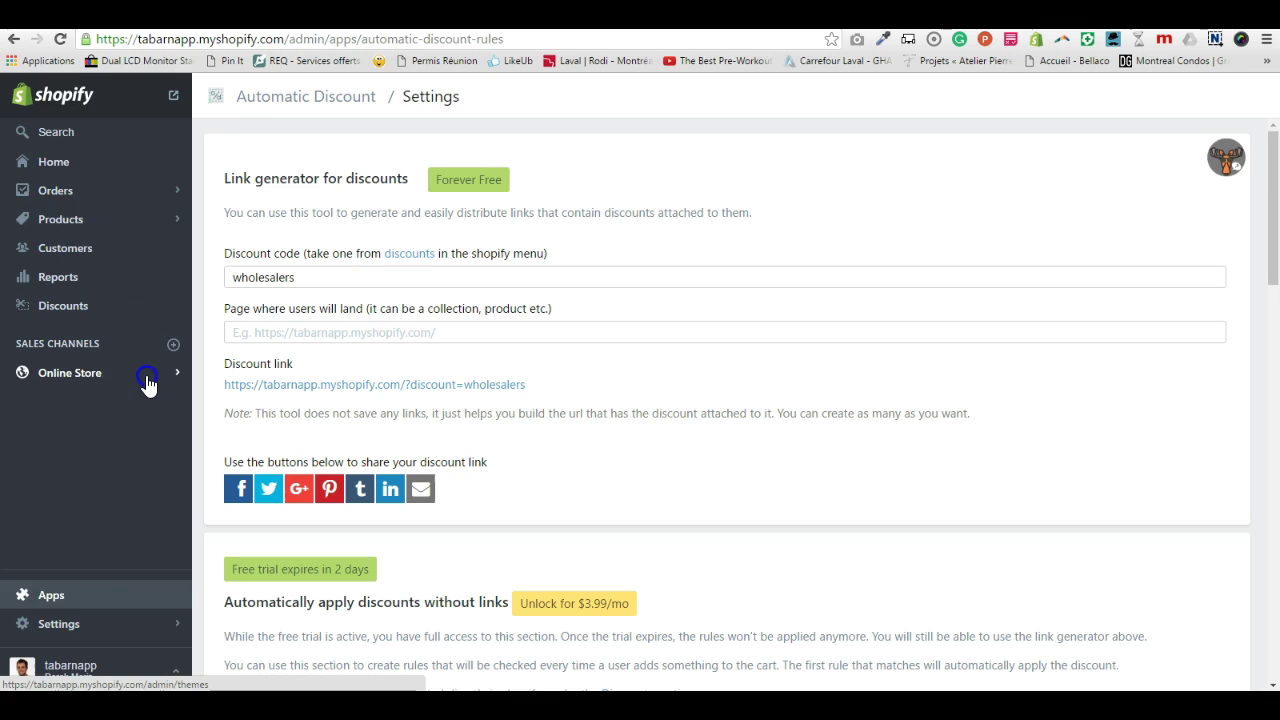
{"action": "left_click", "coordinate": [24, 222]}
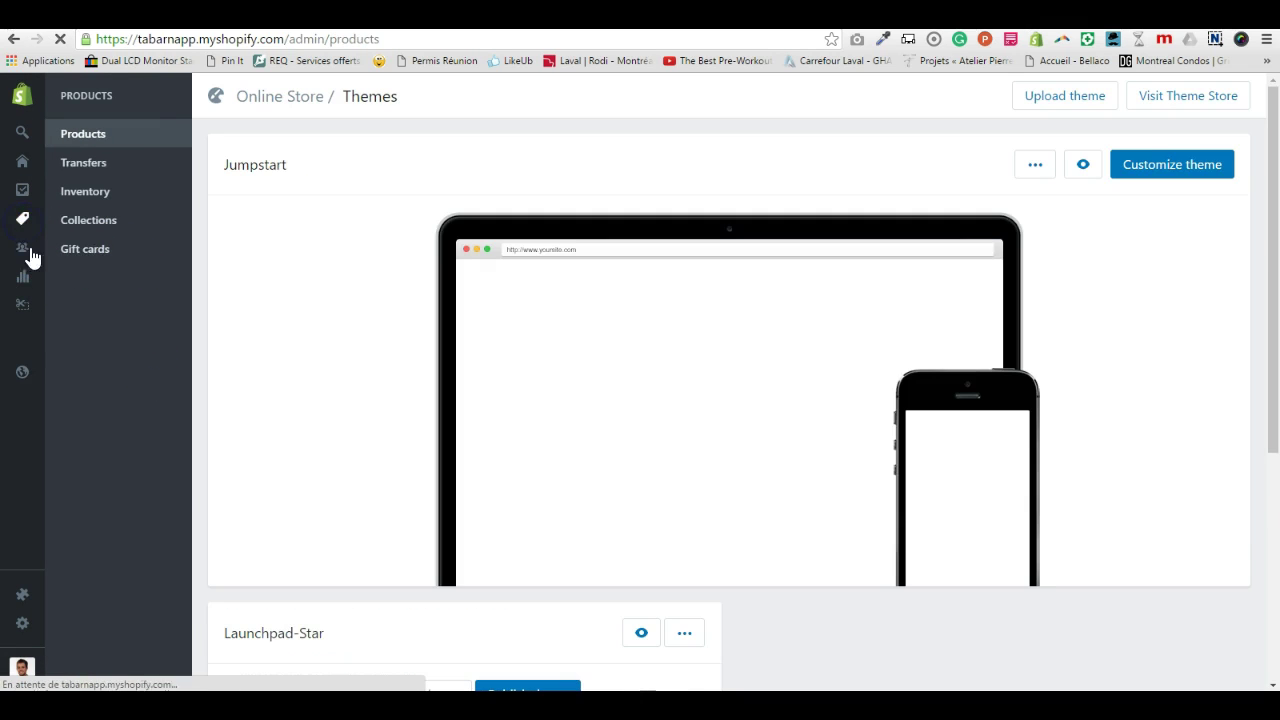
{"action": "left_click", "coordinate": [100, 224]}
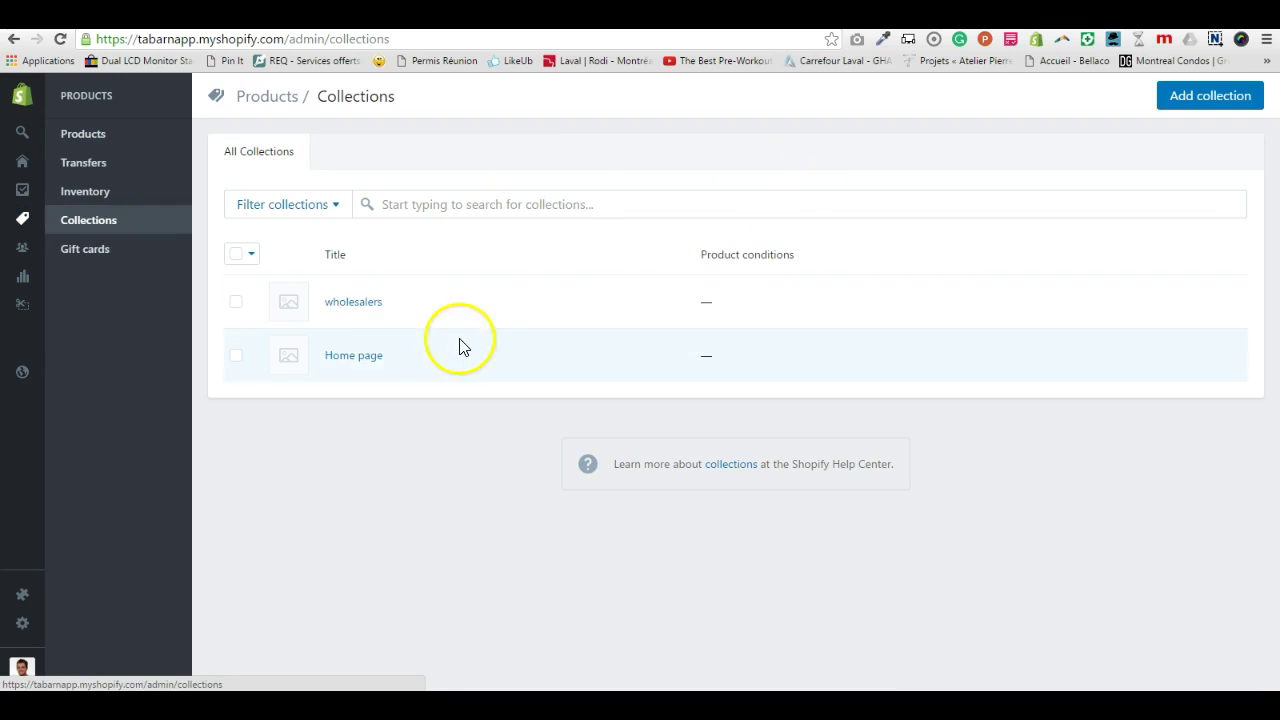
{"action": "left_click", "coordinate": [371, 310]}
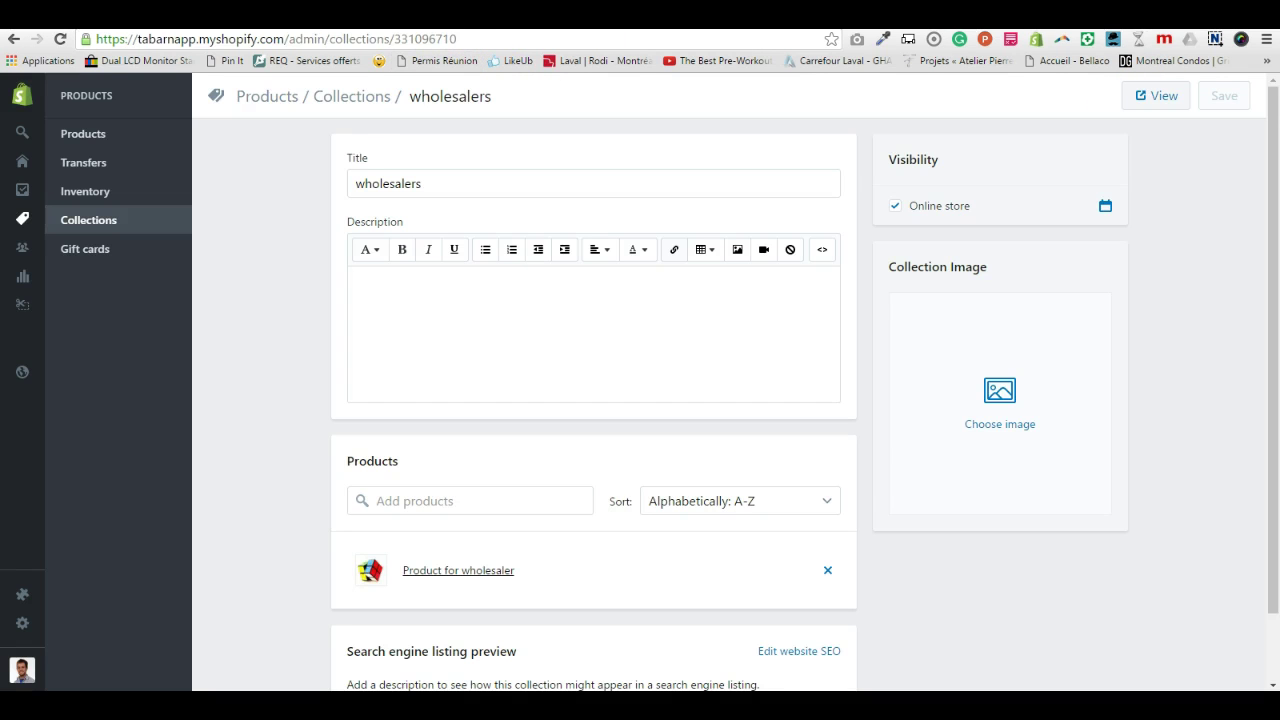
Reopen the Automatic Discount app and look over the wholesalers collection's storefront page in the other tab.
{"action": "left_click", "coordinate": [106, 592]}
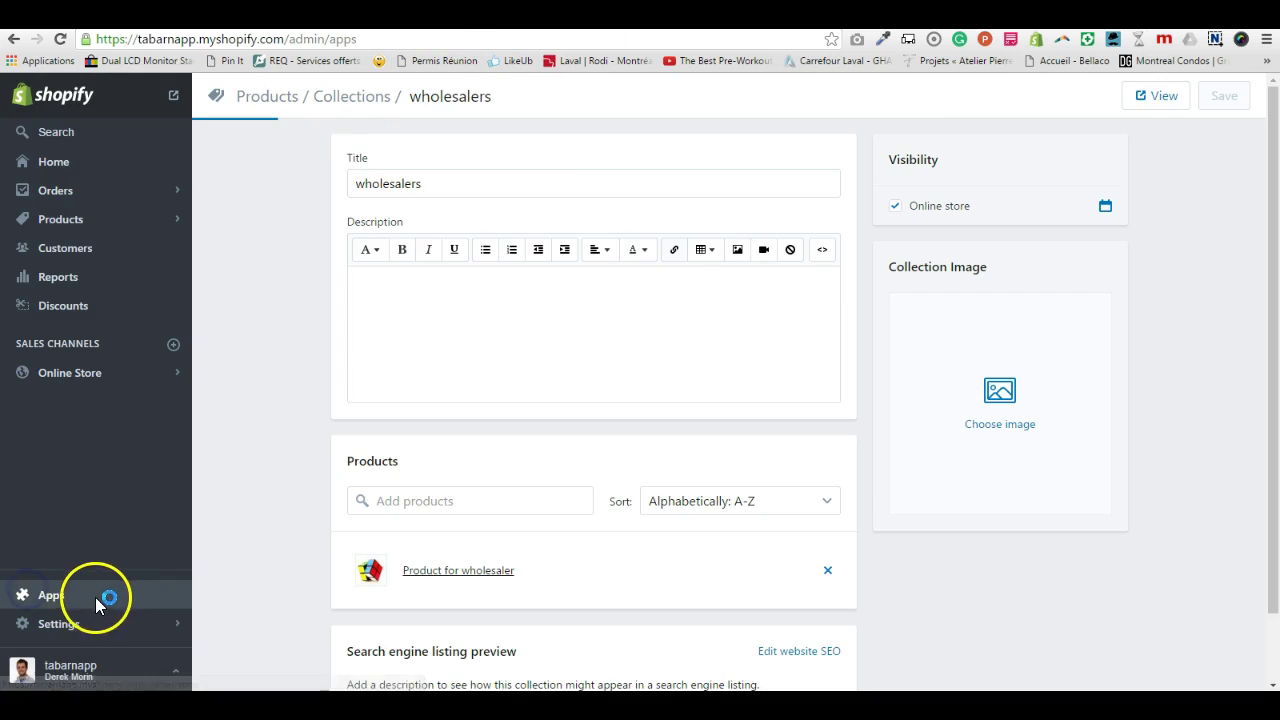
{"action": "left_click", "coordinate": [480, 212]}
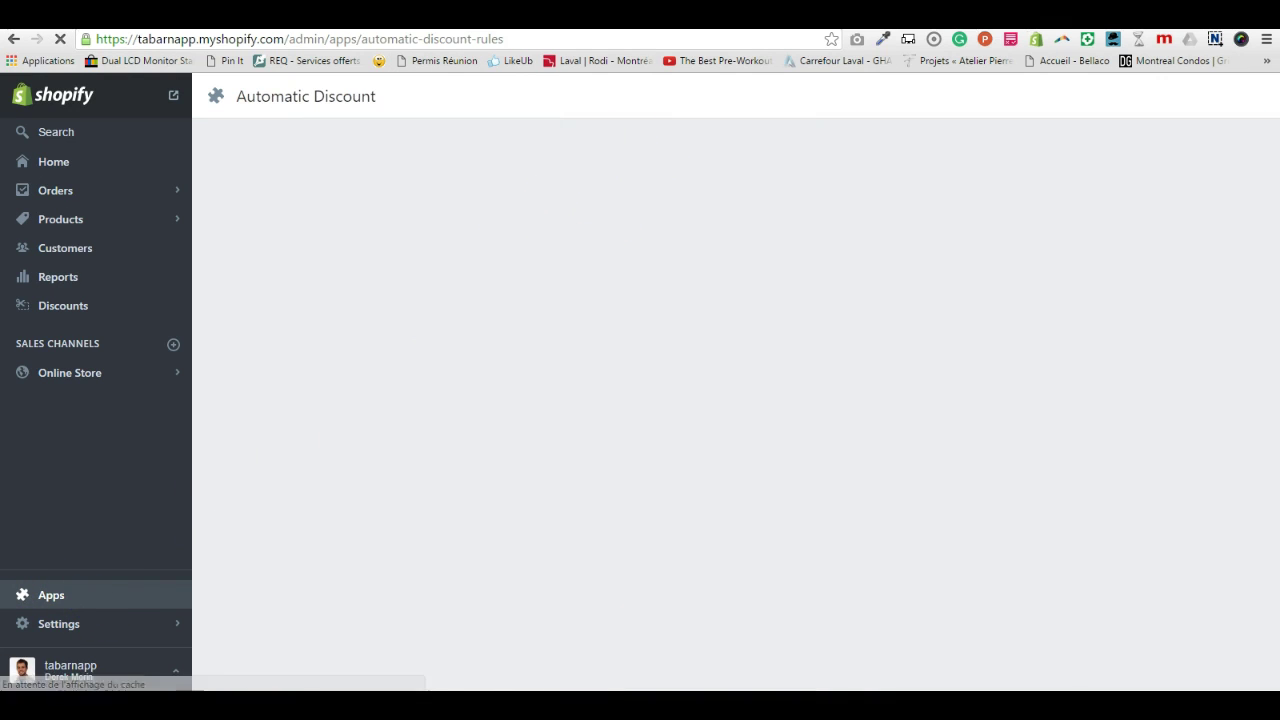
{"action": "left_click", "coordinate": [795, 14]}
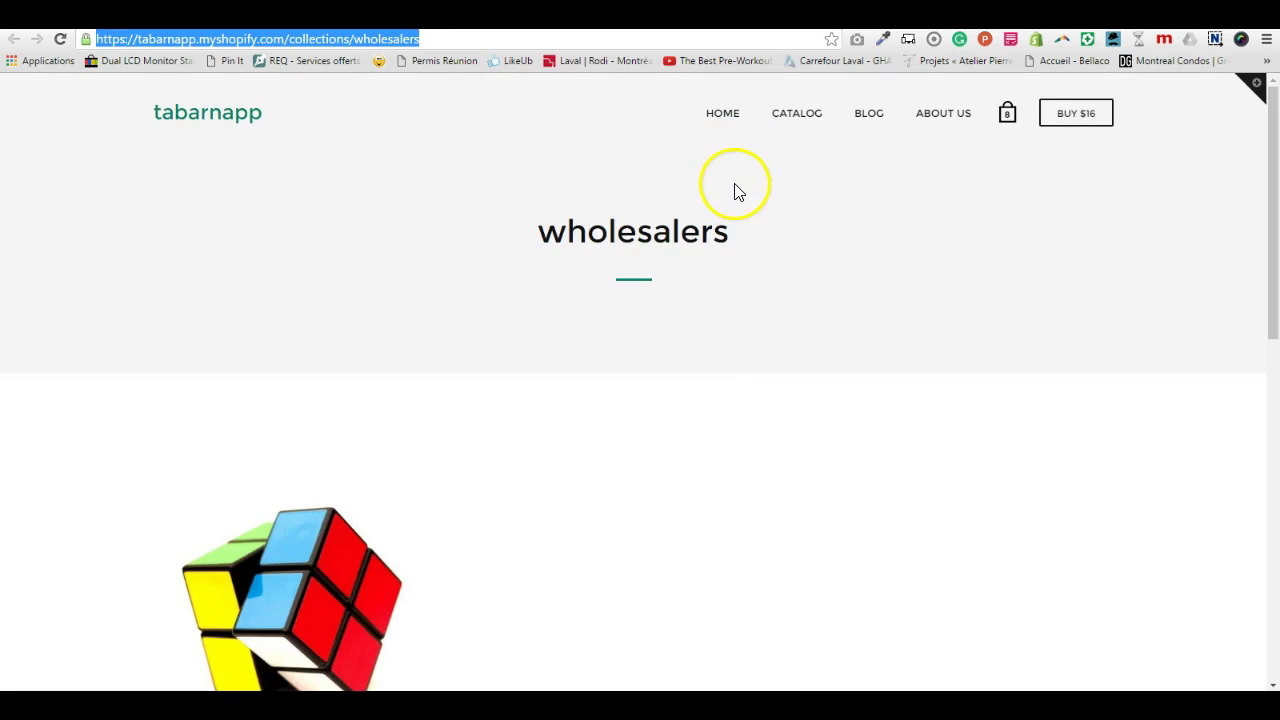
{"action": "scroll", "coordinate": [750, 220], "scroll_direction": "down", "scroll_amount": 3}
{"action": "scroll", "coordinate": [726, 216], "scroll_direction": "up", "scroll_amount": 3}
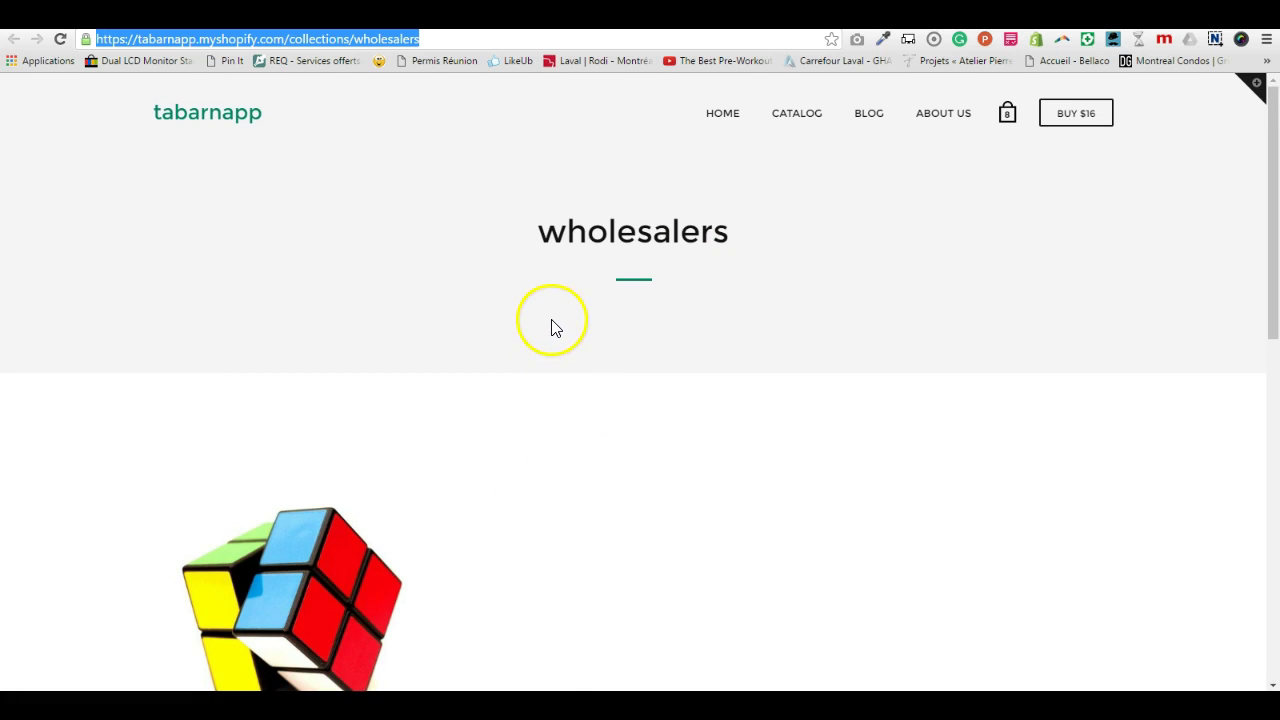
{"action": "key", "text": "ctrl+Tab"}
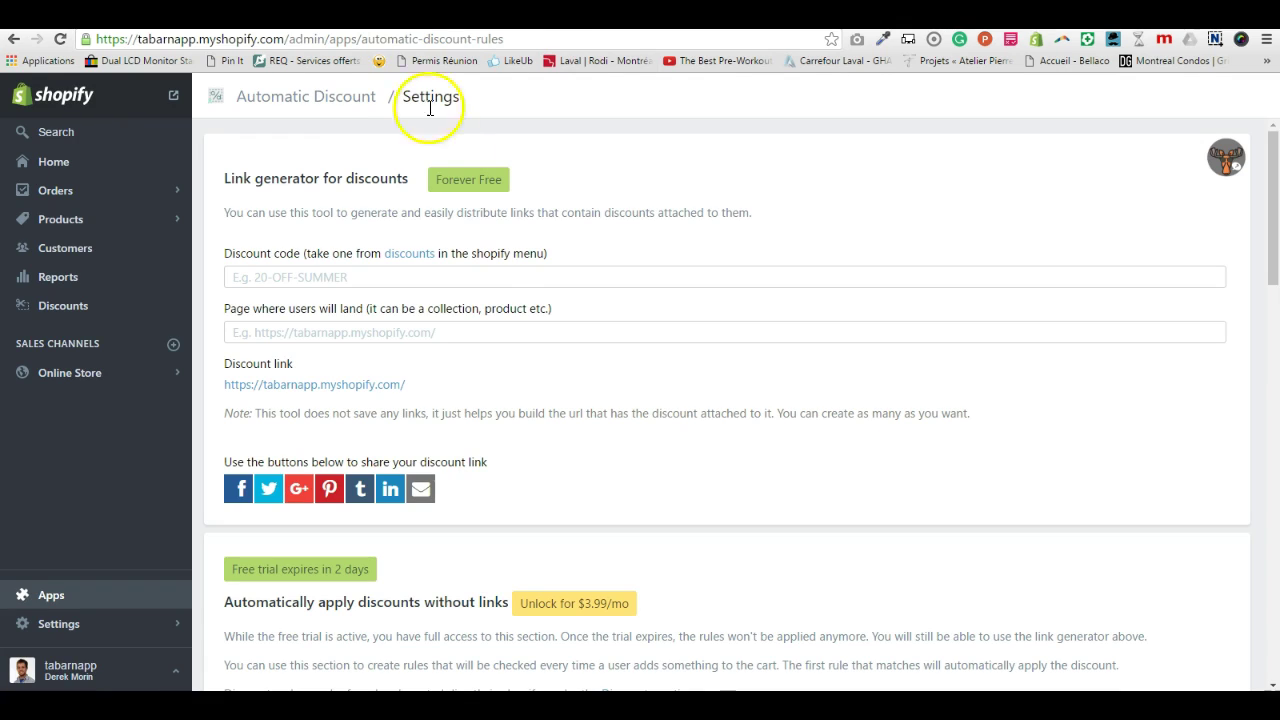
{"action": "left_click", "coordinate": [461, 338]}
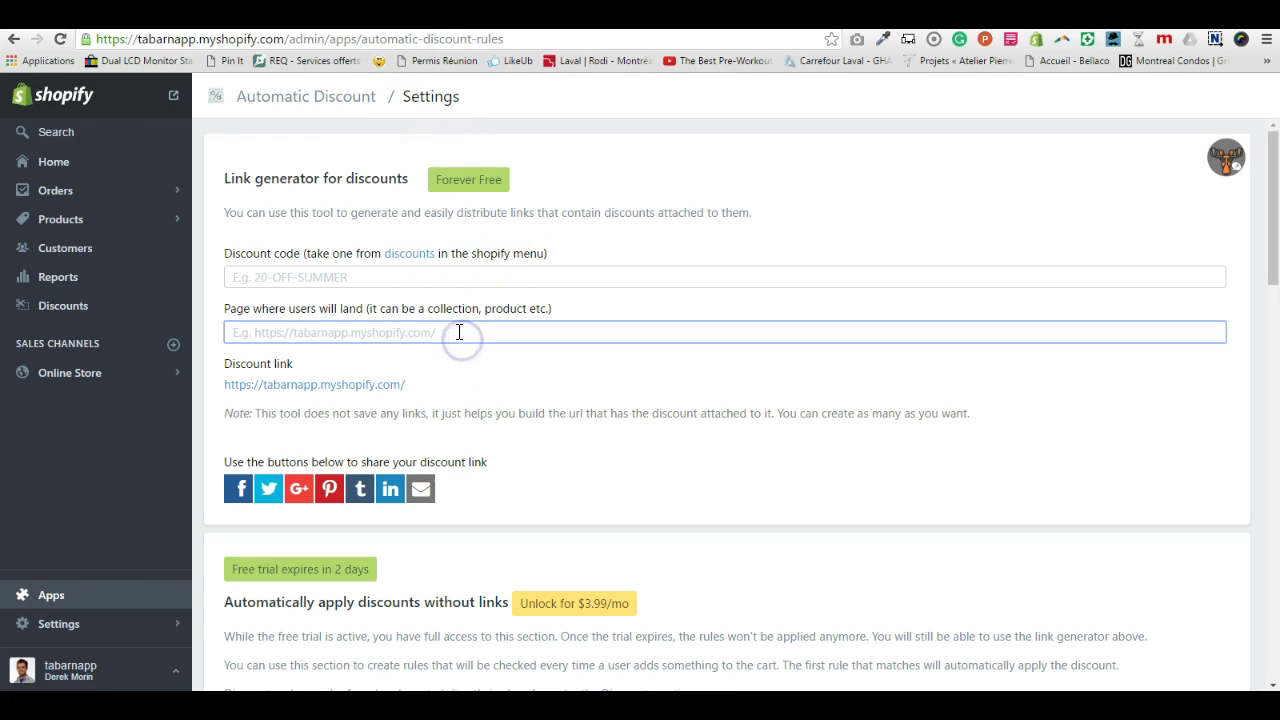
{"action": "type", "text": "https://tabarnapp.myshopify.com/collections/wholesalers"}
{"action": "left_click", "coordinate": [352, 275]}
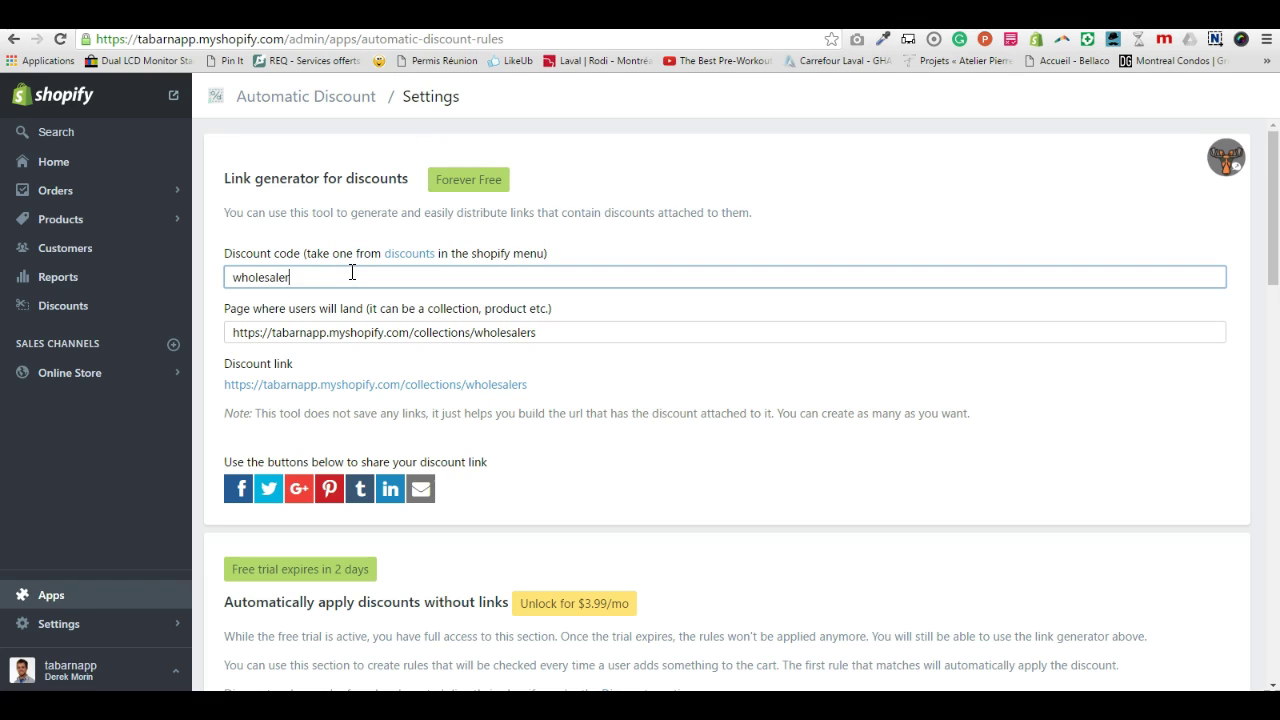
{"action": "left_click", "coordinate": [596, 352]}
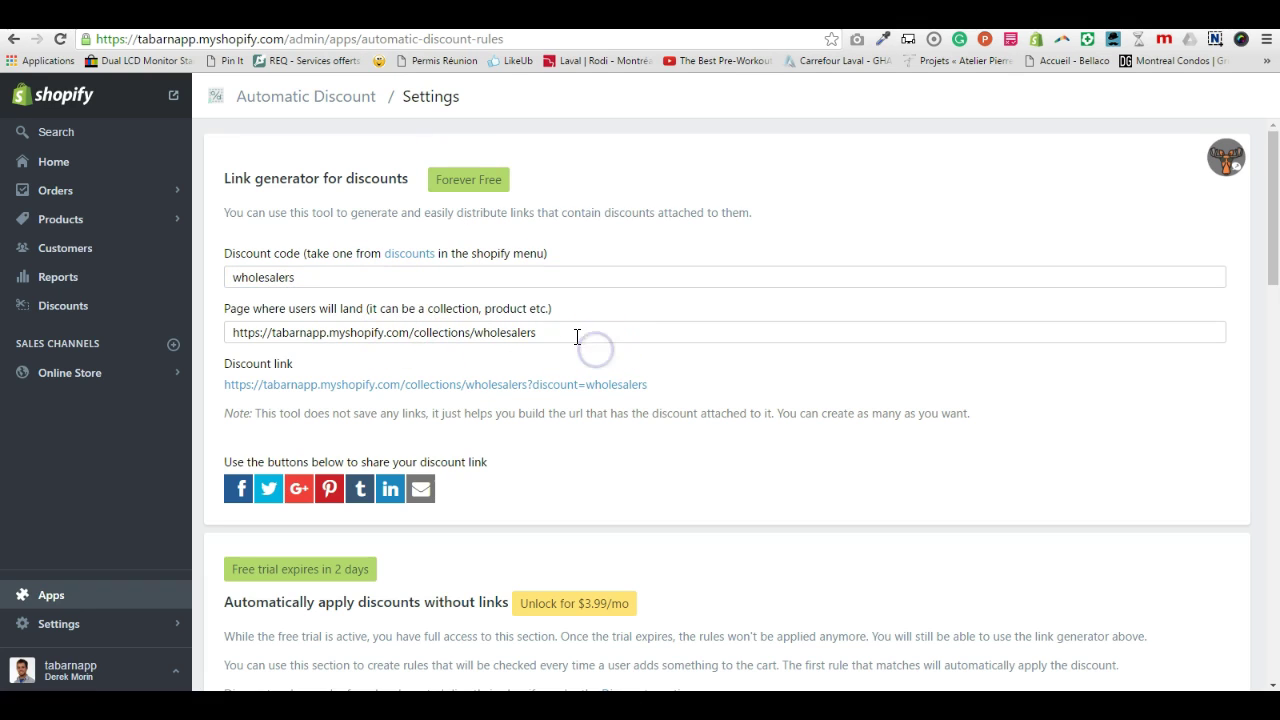
Highlight the landing page address and the generated discount link, and look over the product on the wholesalers storefront page in the other tab.
{"action": "left_click_drag", "start_coordinate": [568, 332], "coordinate": [229, 331]}
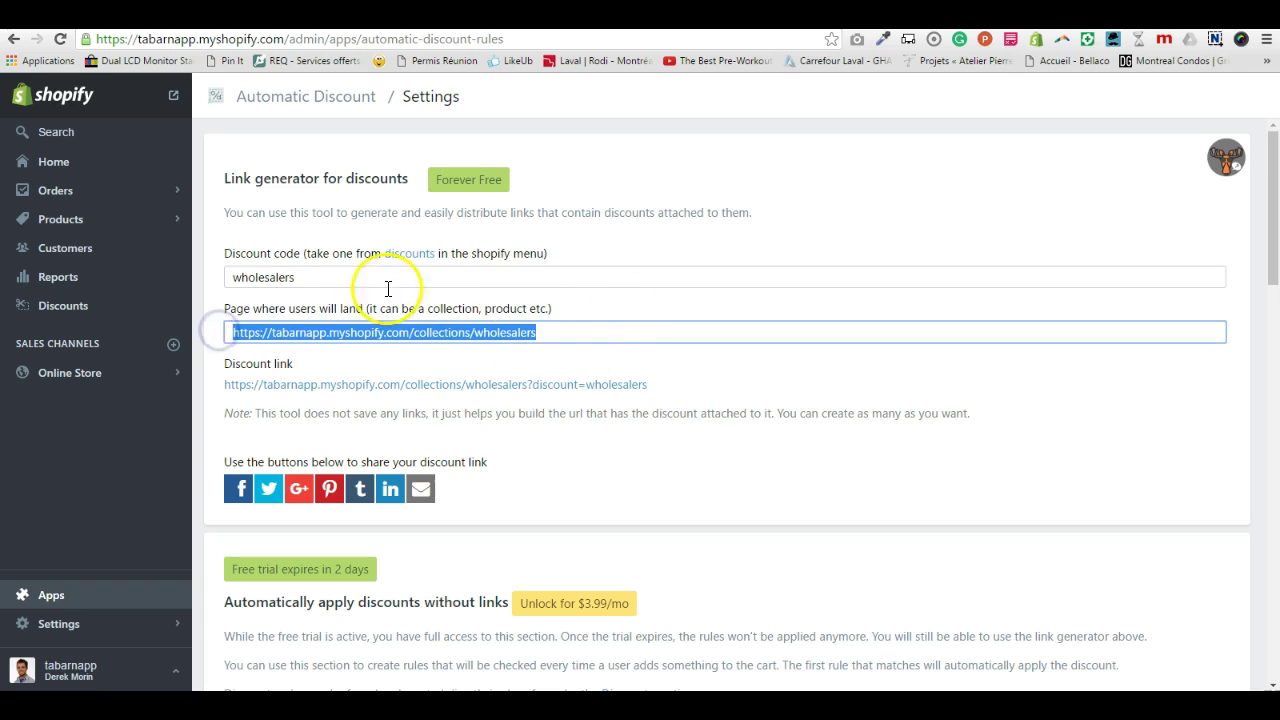
{"action": "left_click", "coordinate": [669, 390]}
{"action": "left_click_drag", "start_coordinate": [669, 392], "coordinate": [222, 386]}
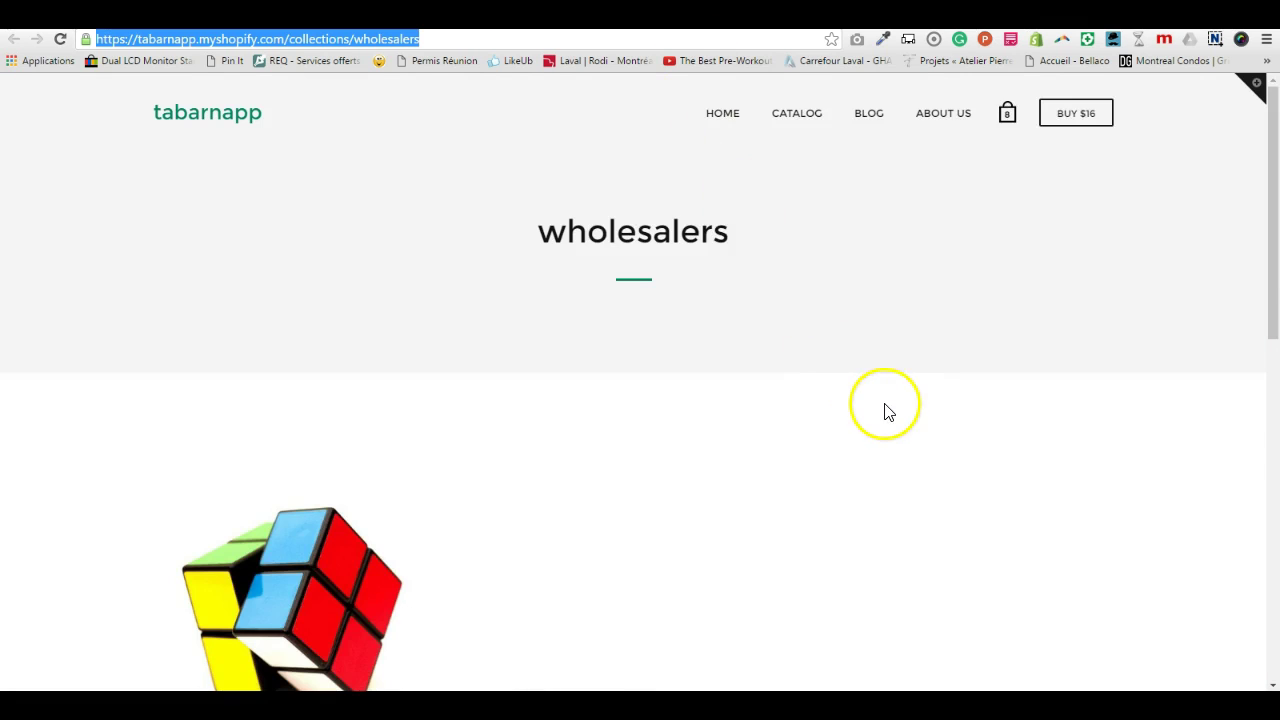
{"action": "scroll", "coordinate": [895, 400], "scroll_direction": "down", "scroll_amount": 3}
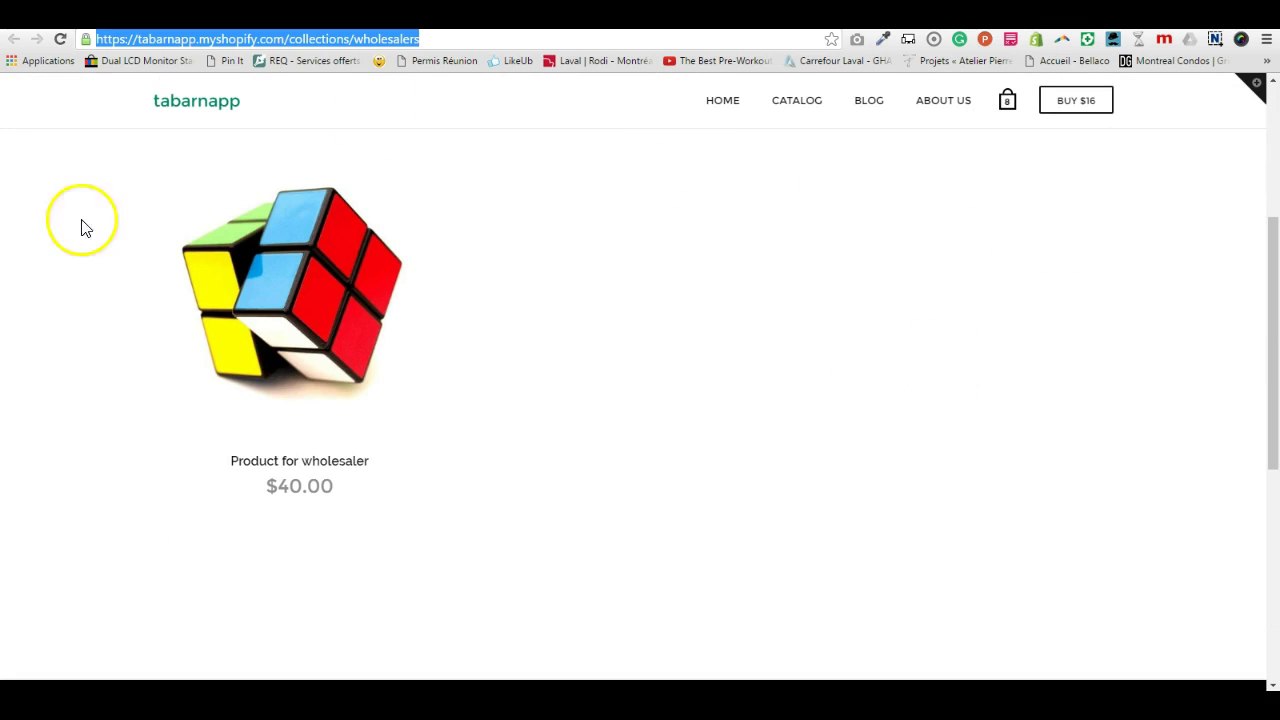
{"action": "scroll", "coordinate": [586, 277], "scroll_direction": "up", "scroll_amount": 3}
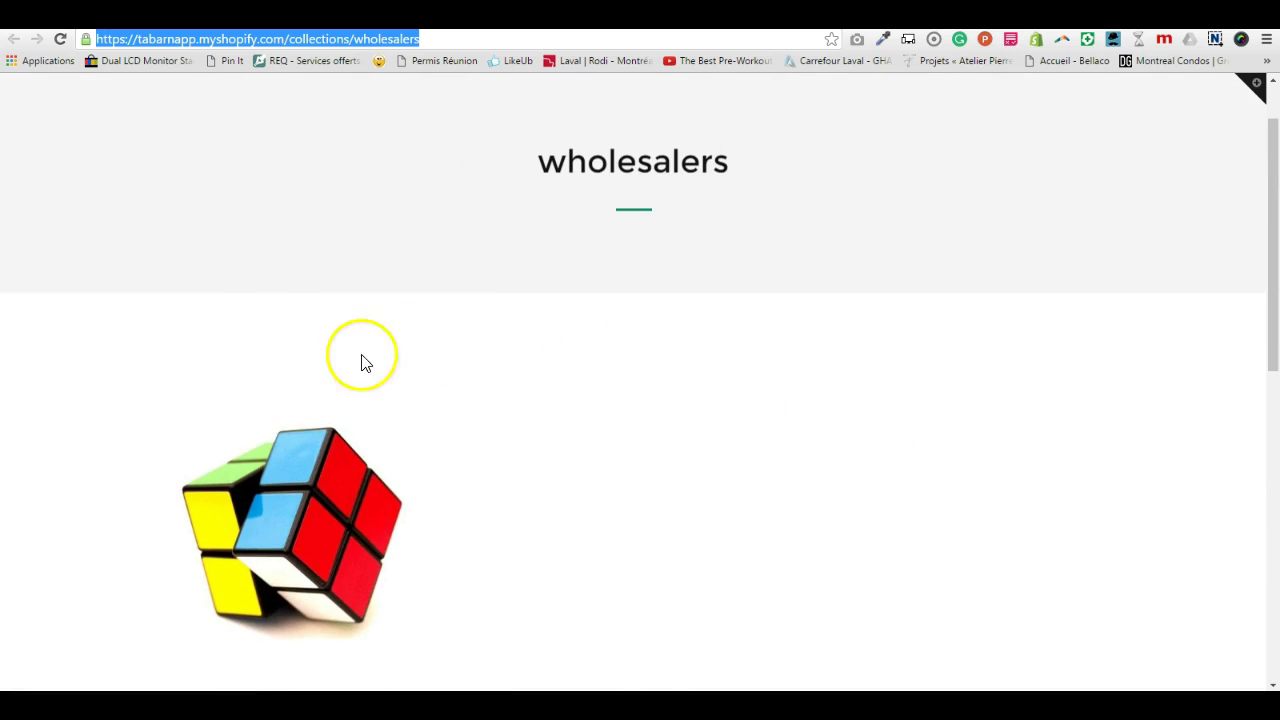